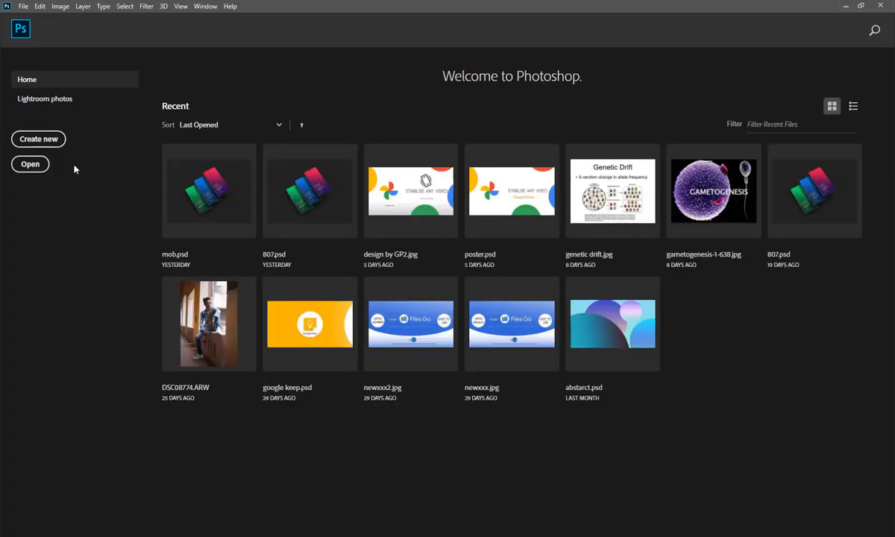
Create a new 1280 × 720 pixel document named Material with a transparent background.
click(53, 140)
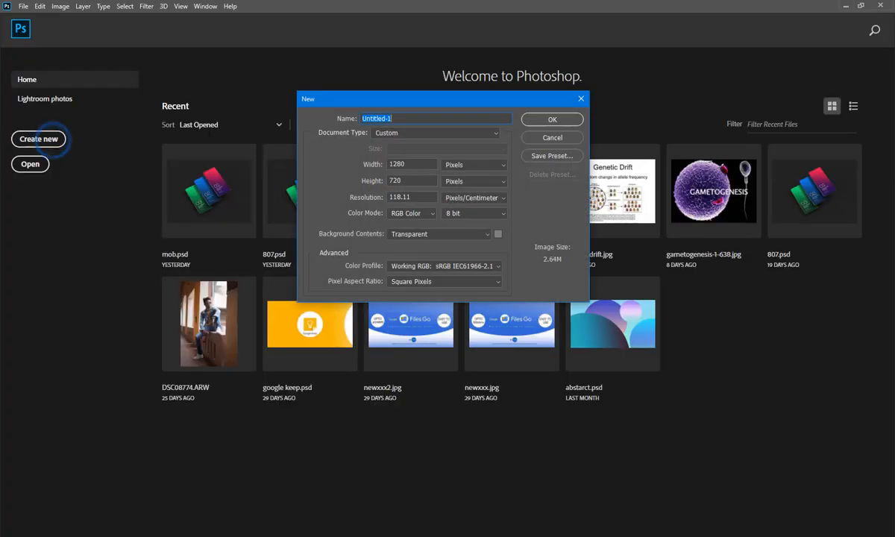
text(Mate)
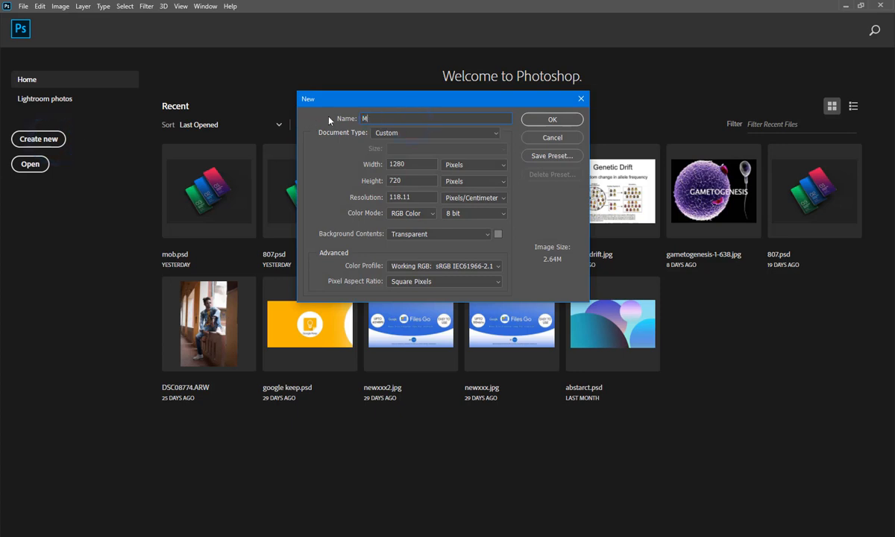
text(rial)
click(550, 120)
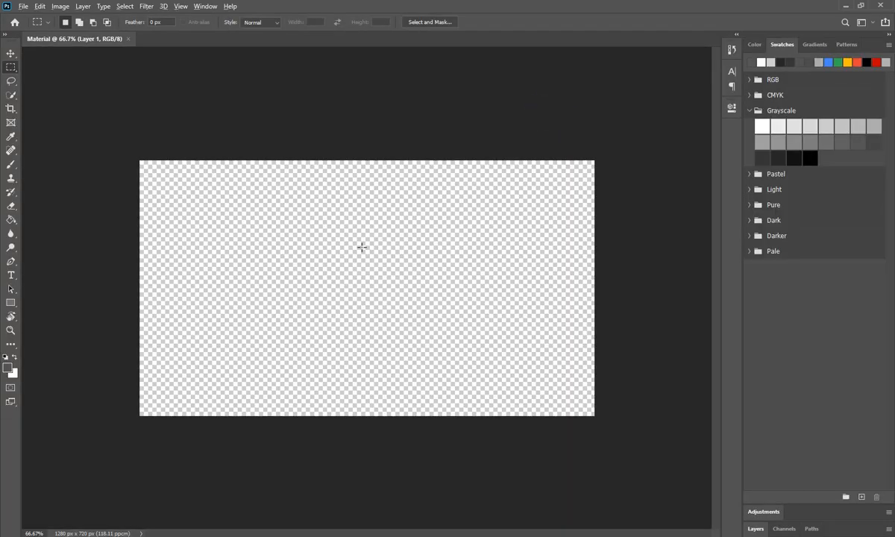
Fill the empty canvas with the second dark grey from the last row of Grayscale swatches using the Paint Bucket.
scroll(361, 247, up, 3)
scroll(362, 247, down, 1)
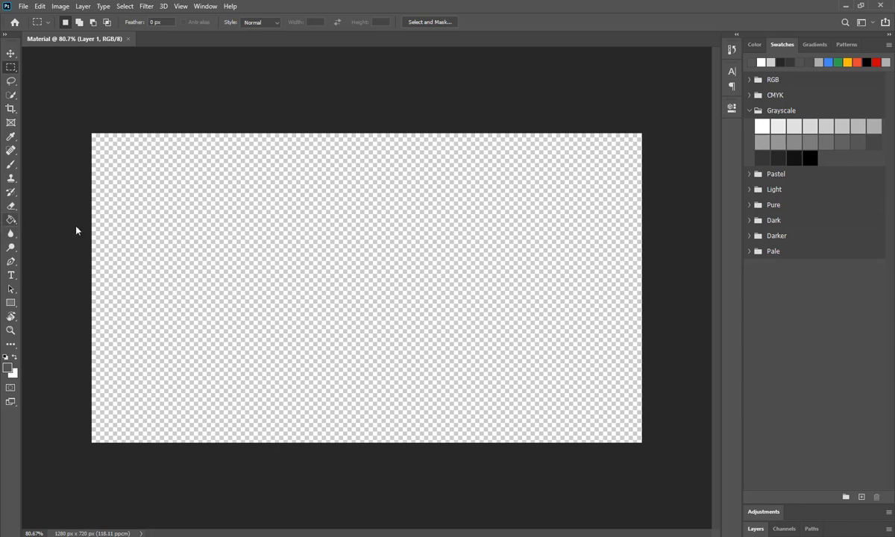
click(12, 221)
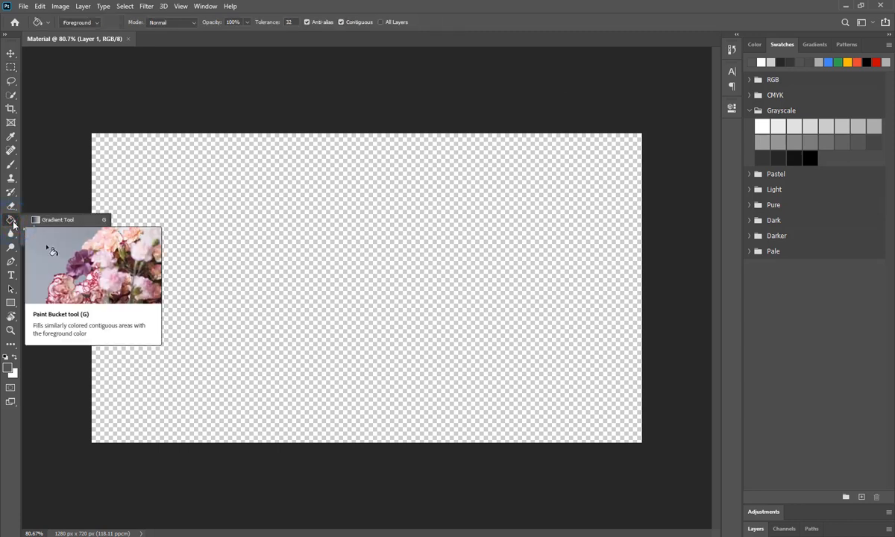
click(86, 175)
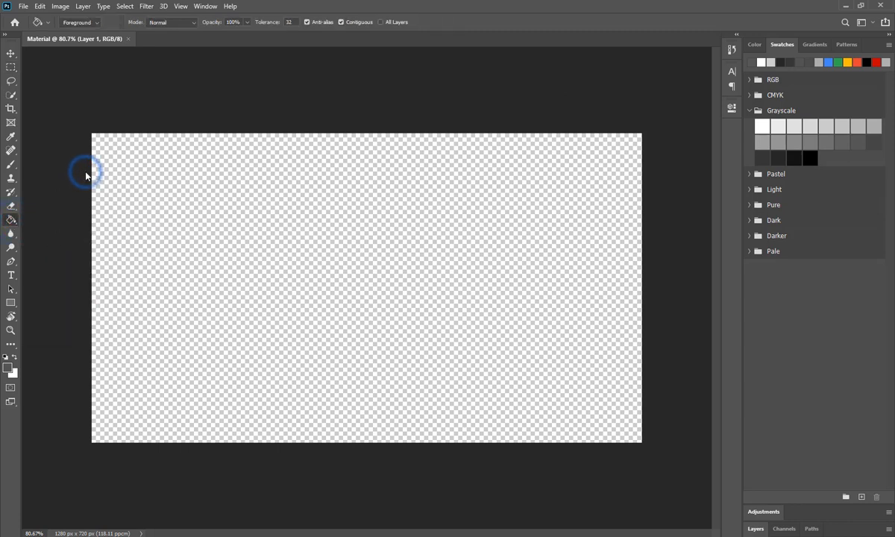
click(778, 158)
click(335, 259)
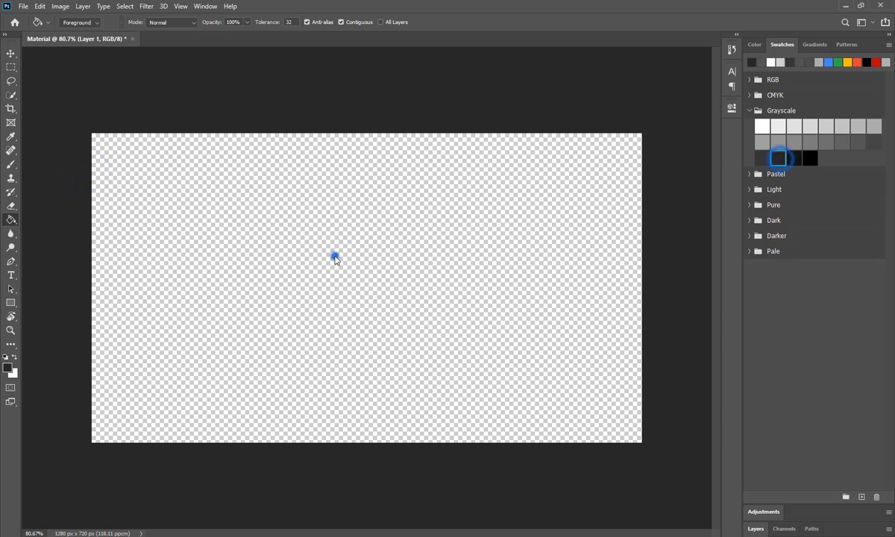
Try a slightly lighter grey fill on the canvas, and refill it with the darker grey.
click(762, 157)
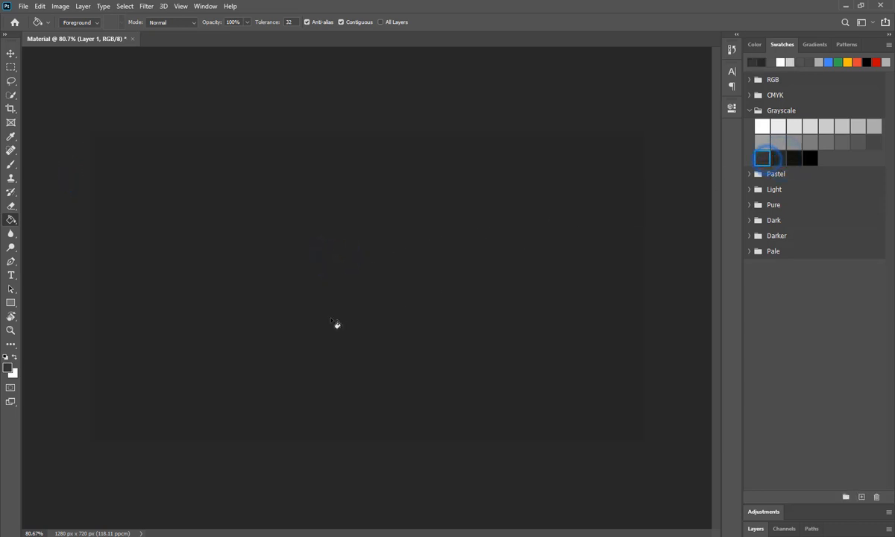
click(333, 321)
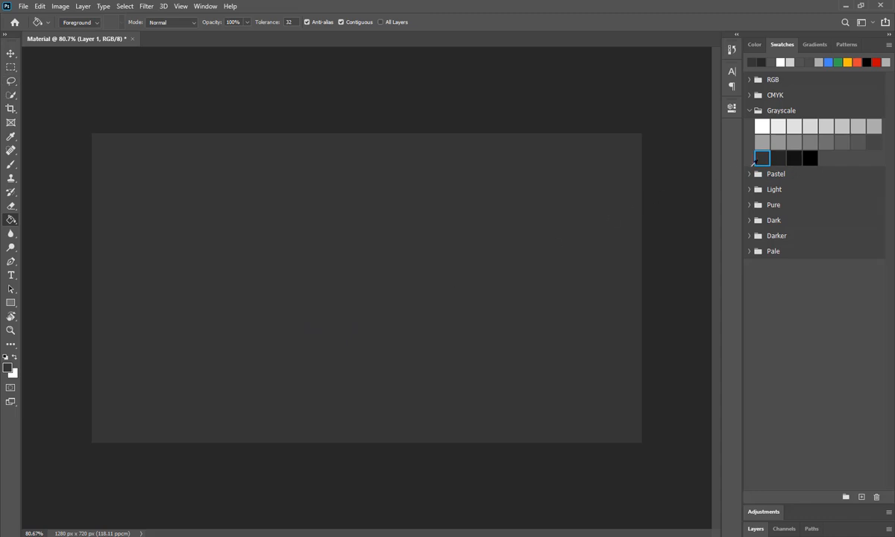
click(777, 157)
click(285, 328)
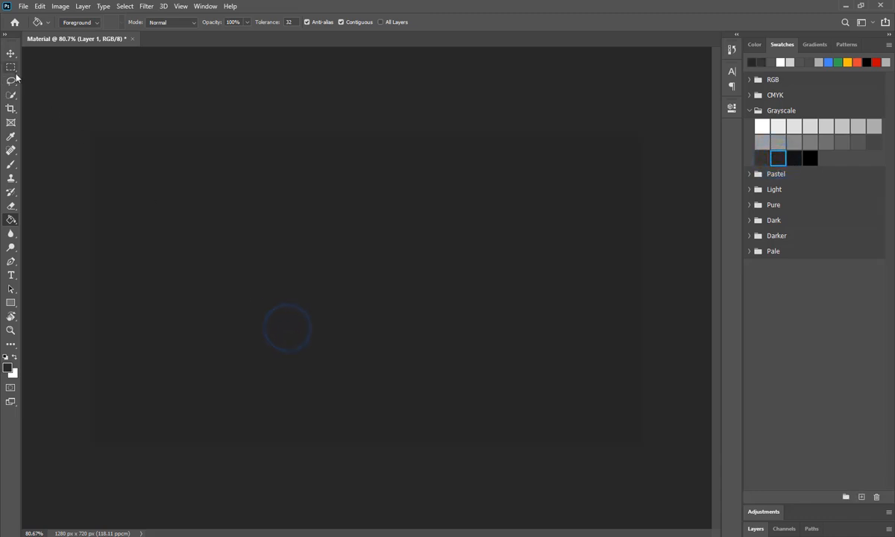
Add a text layer reading "Editing soft" in Product Sans on the dark canvas.
click(11, 67)
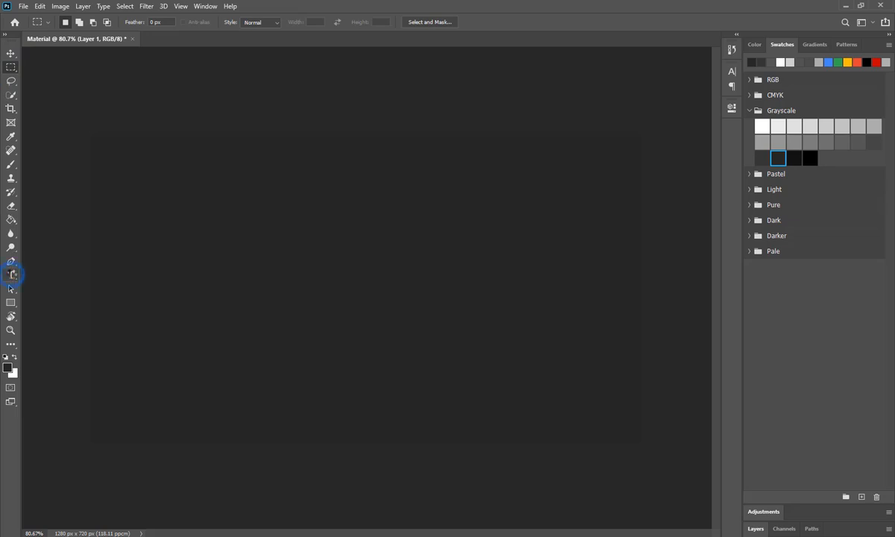
click(12, 276)
click(65, 281)
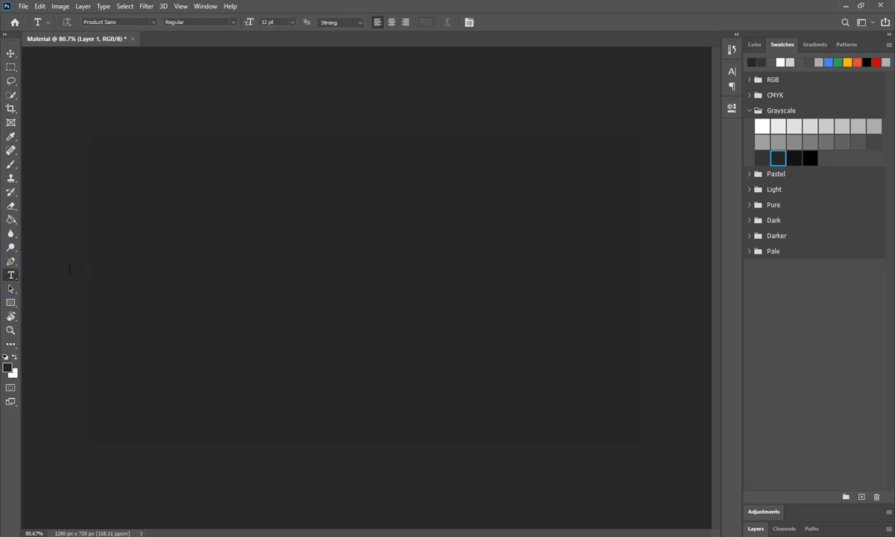
click(154, 22)
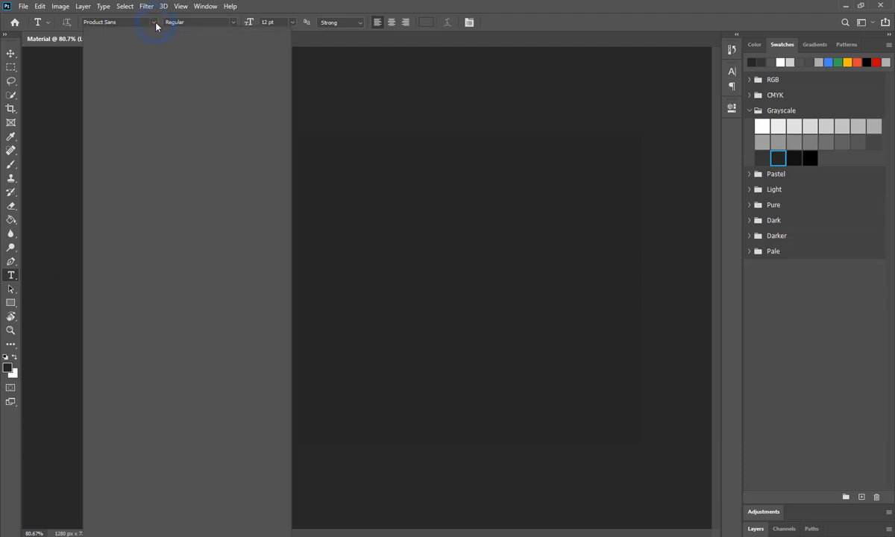
click(153, 22)
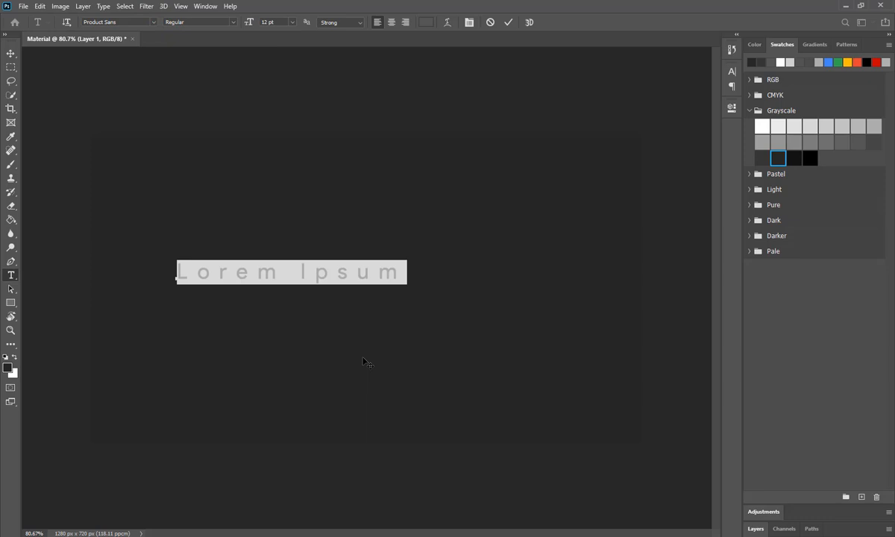
text(Edit)
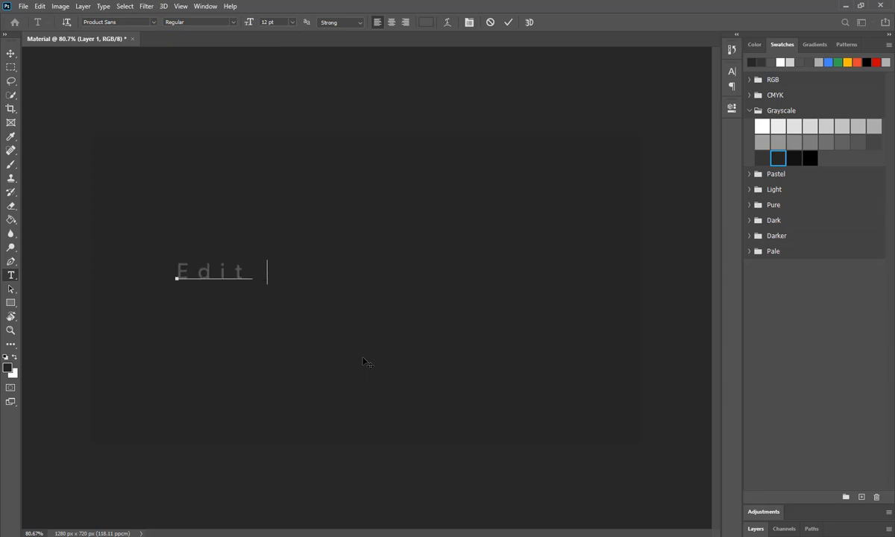
text(ing soft)
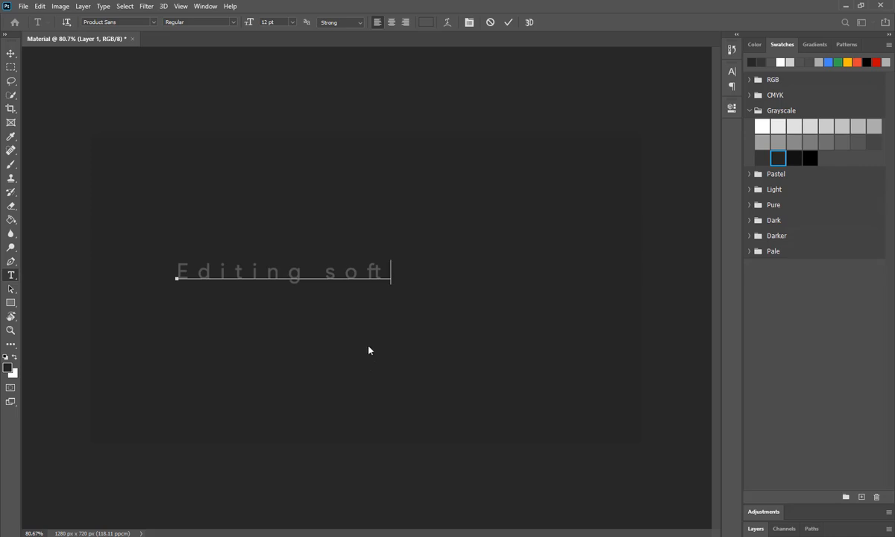
click(507, 22)
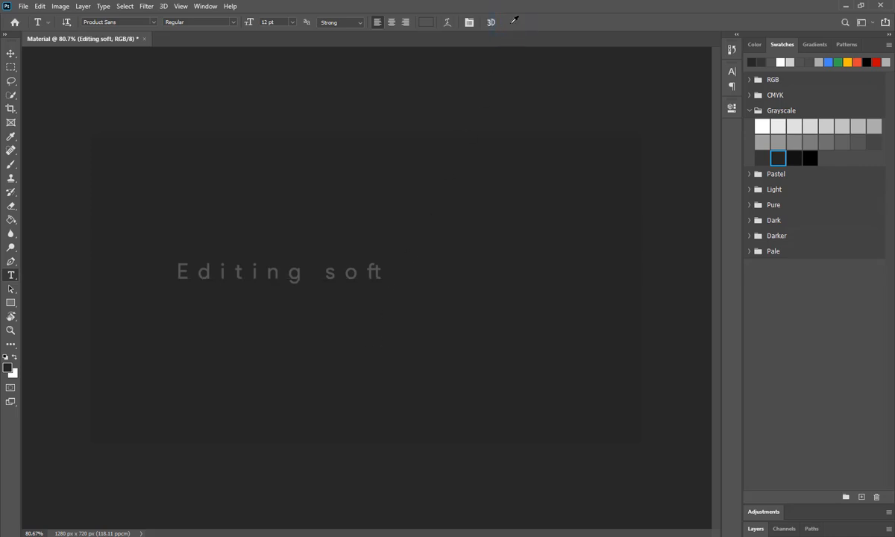
Recolour the "Editing soft" text with a medium grey from the Grayscale swatches.
click(425, 23)
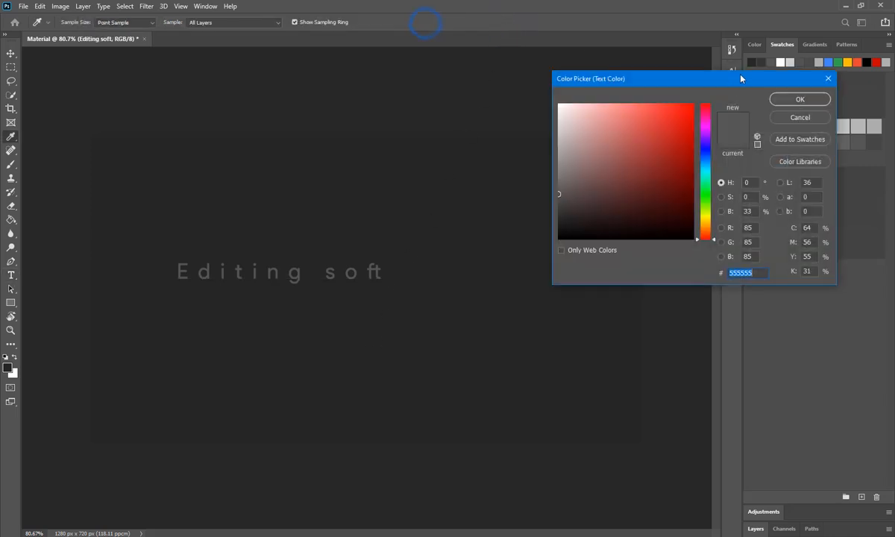
drag(693, 72, 447, 112)
click(823, 137)
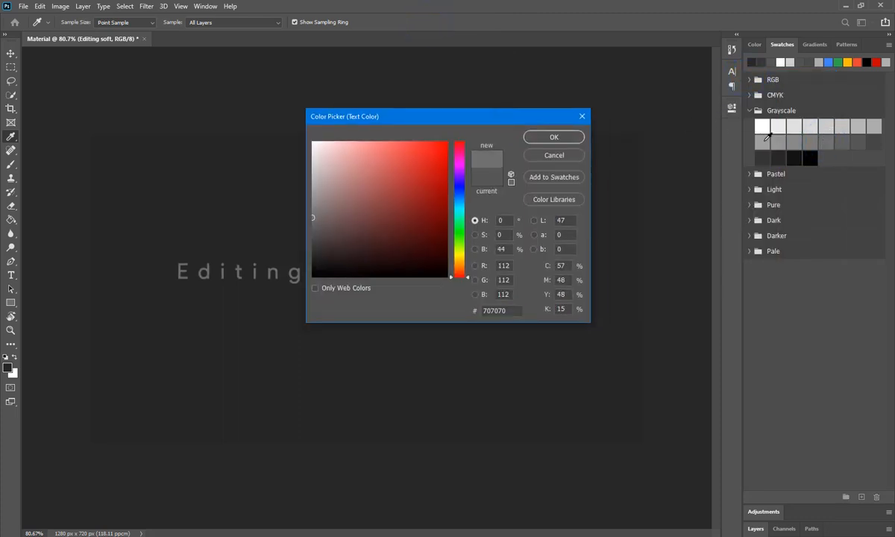
click(571, 136)
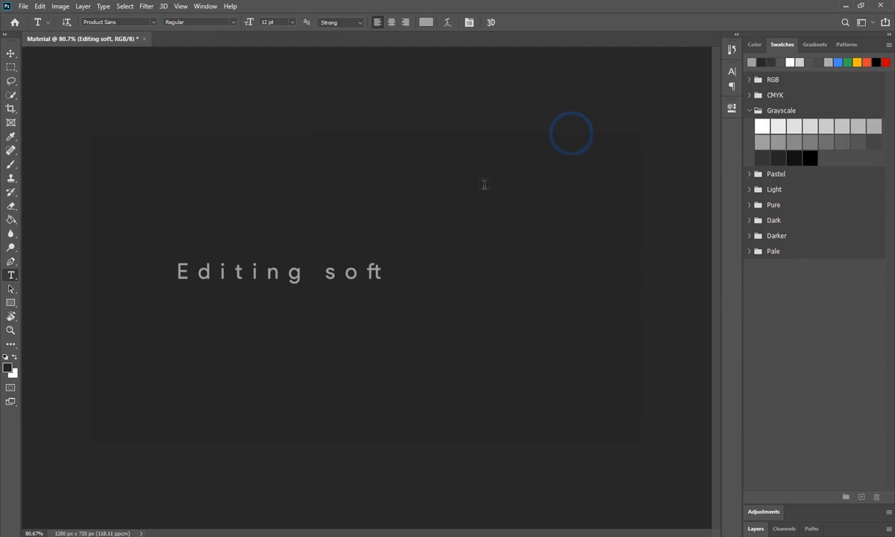
Set the "Editing soft" text colour to light grey d7d7d7 and move the text to the upper middle of the canvas.
drag(339, 275, 385, 256)
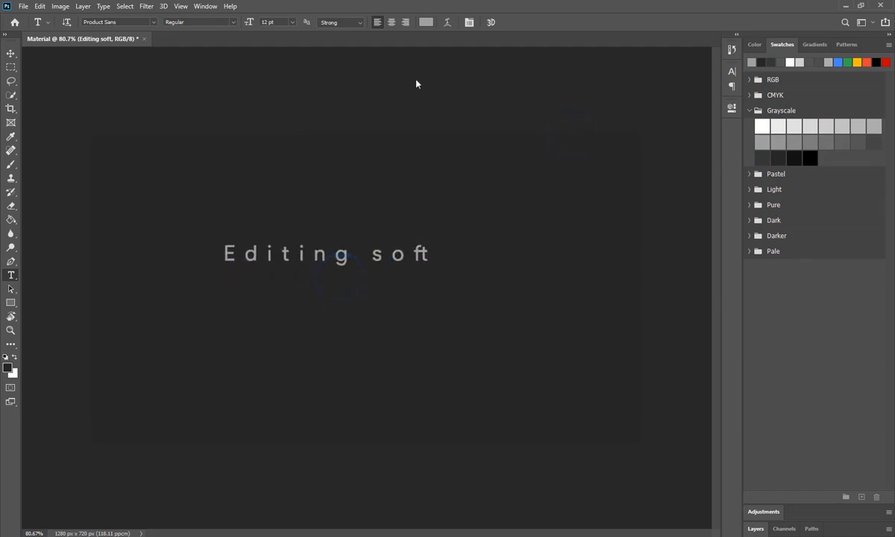
click(426, 22)
click(780, 126)
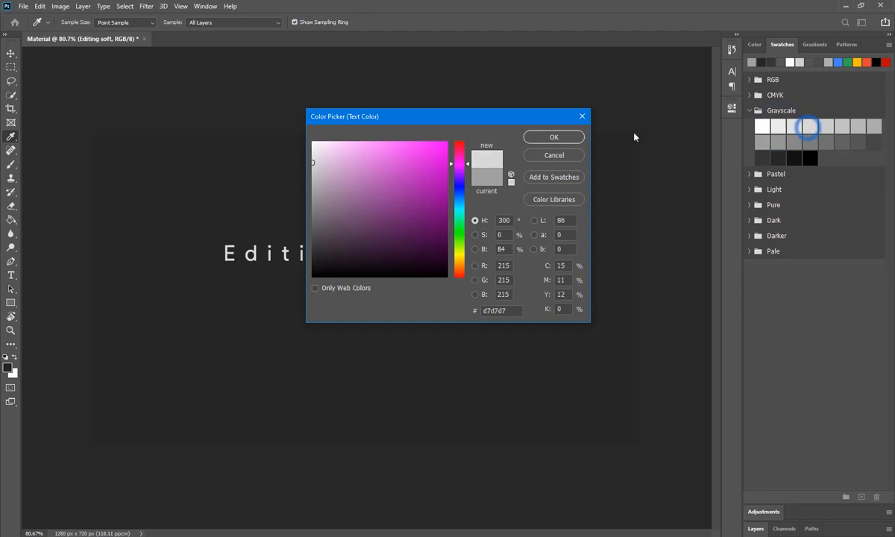
click(567, 137)
drag(400, 254, 406, 254)
drag(438, 218, 458, 155)
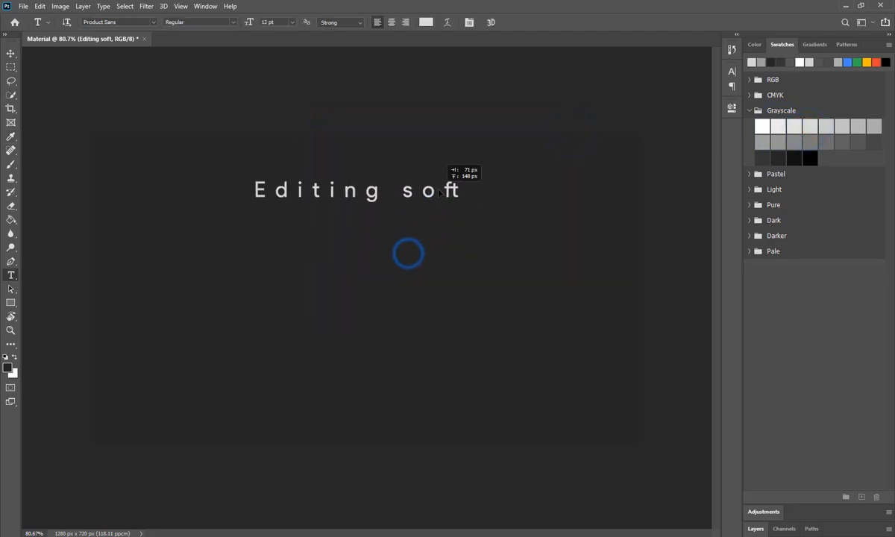
Show the character settings and set the tracking of "Editing soft" to 0.
click(205, 6)
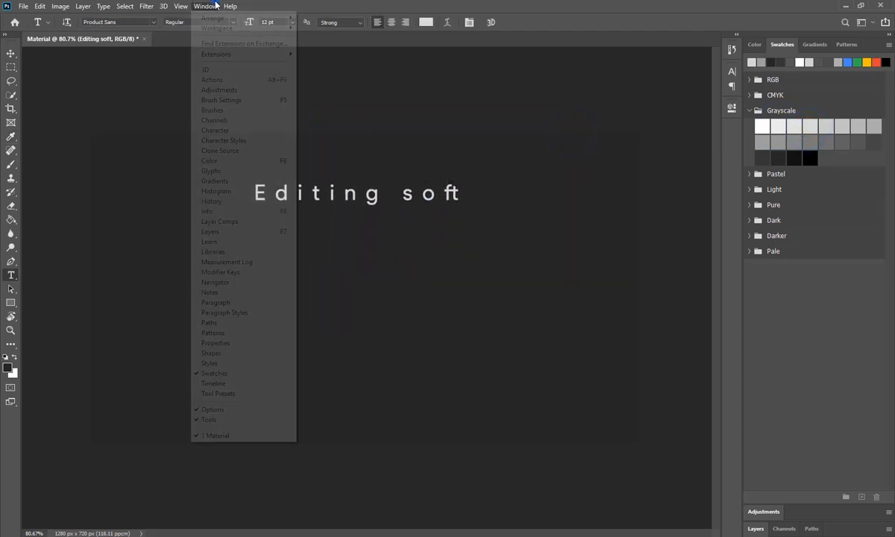
click(228, 127)
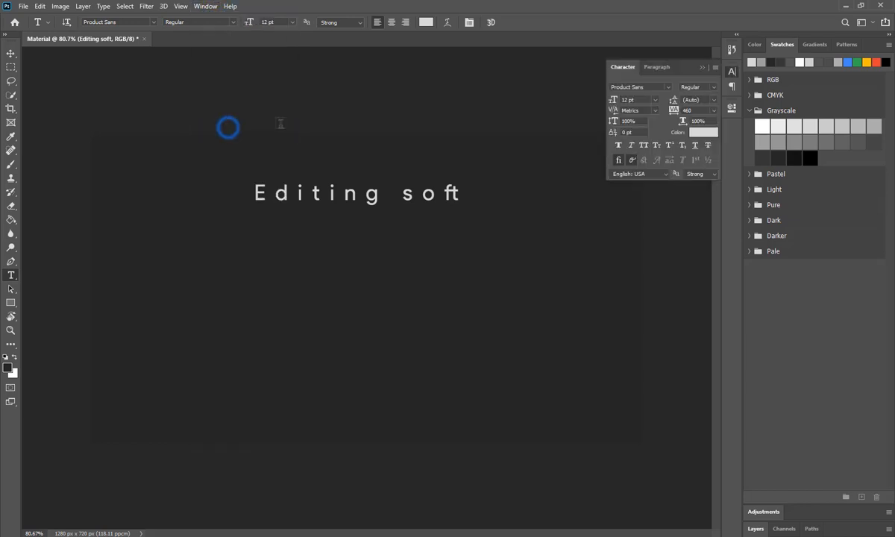
double_click(689, 110)
text(0)
key(Return)
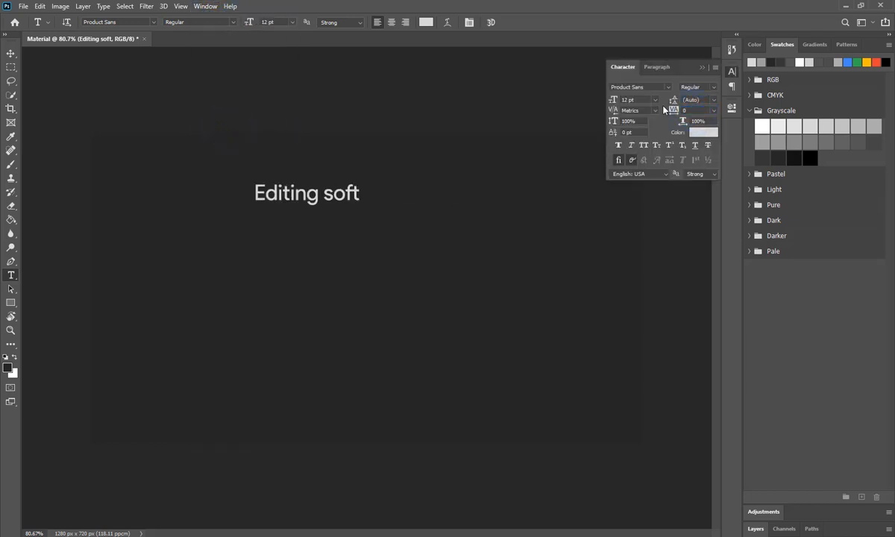
Enlarge the "Editing soft" text to 22 pt and reposition it slightly lower in the upper half of the canvas.
click(641, 145)
click(641, 145)
mouse_move(252, 27)
mouse_down()
mouse_move(261, 26)
mouse_move(252, 26)
mouse_up()
drag(394, 201, 409, 239)
Add a second text layer reading "All In One" above the "Editing soft" text.
click(211, 177)
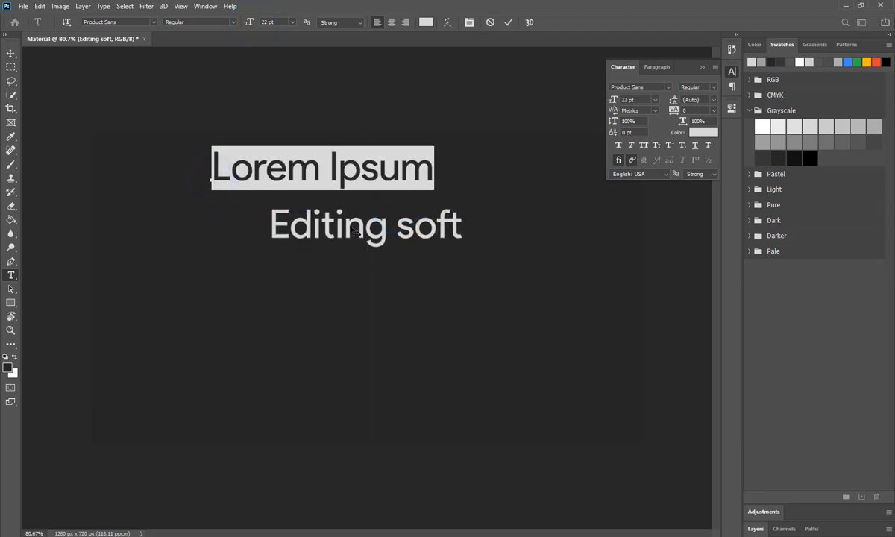
text(a)
key(BackSpace)
text(All )
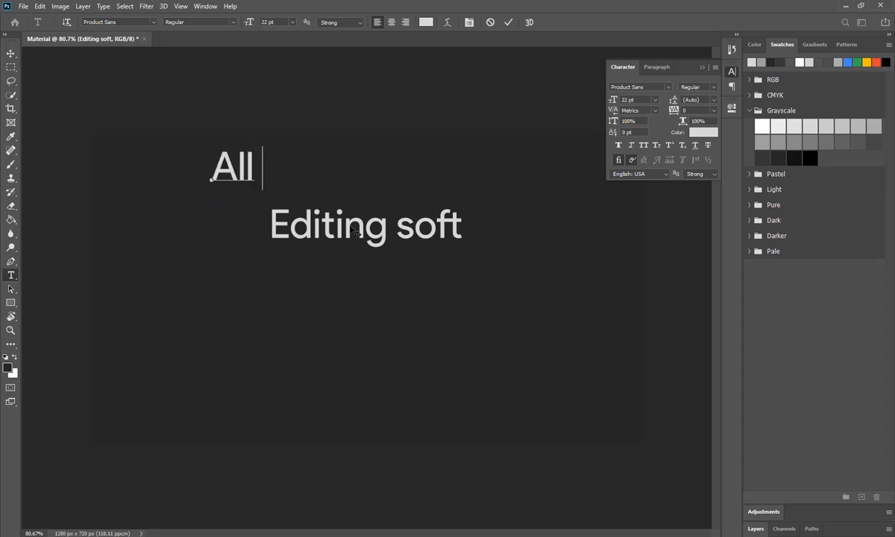
text(In One)
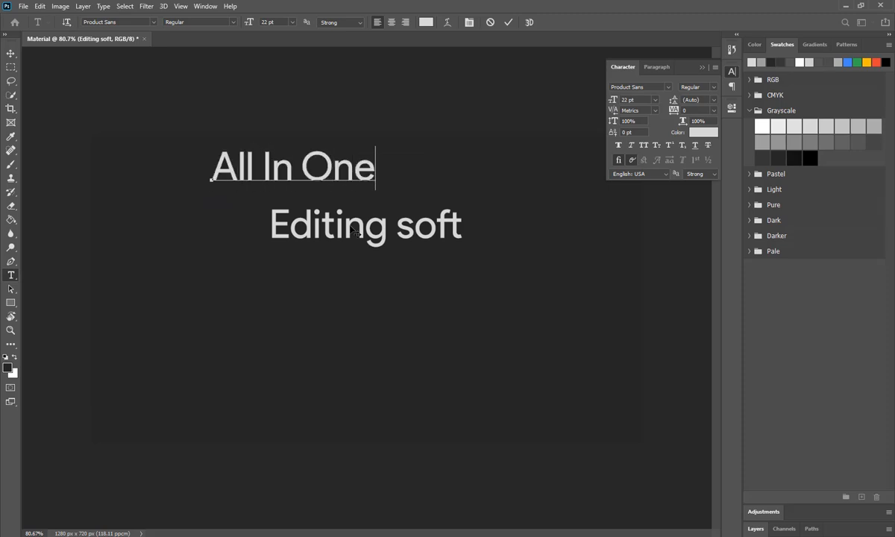
click(508, 22)
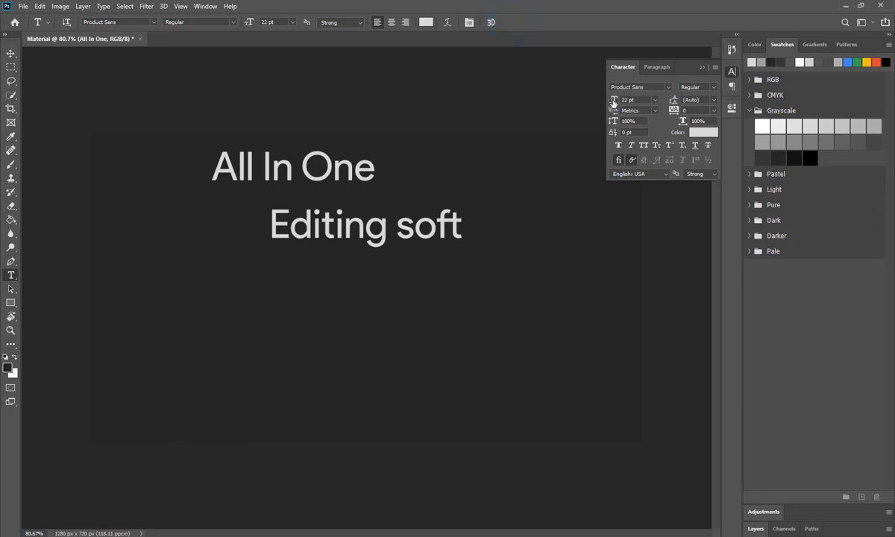
Reduce the "All In One" text to 14 pt and recolour it with the last grey in the first Grayscale swatch row.
drag(613, 102, 555, 94)
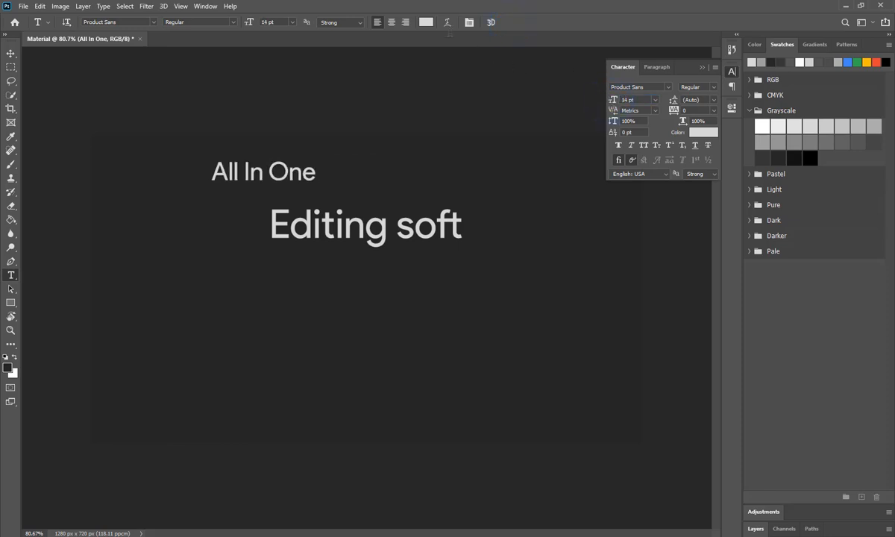
click(424, 23)
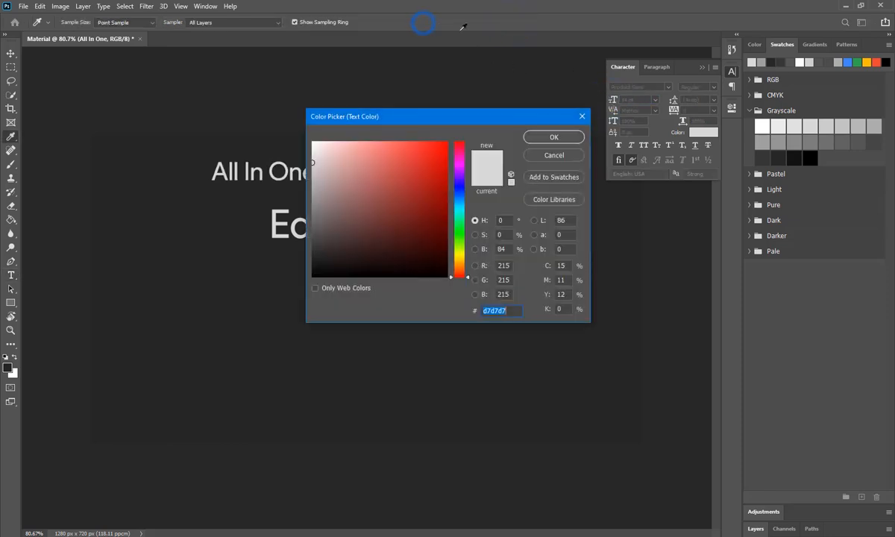
click(874, 124)
click(574, 136)
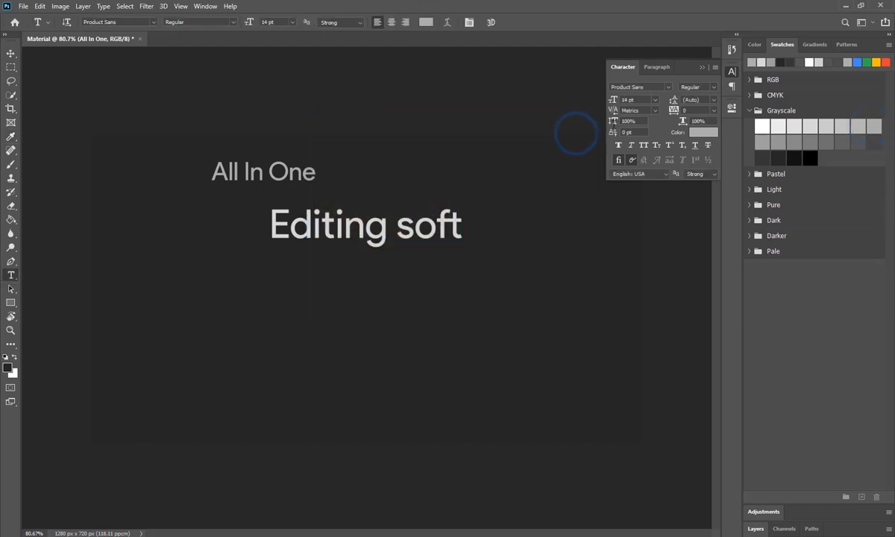
Widen the tracking of "All In One" and undo the latest adjustments back to 340.
drag(673, 112, 671, 112)
key(ctrl+z)
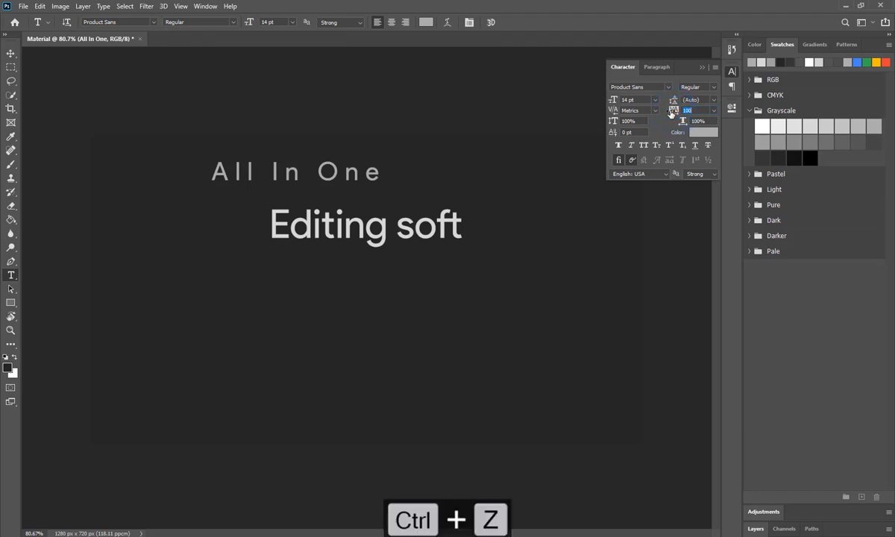
key(ctrl+z)
key(ctrl+z)
key(ctrl+z)
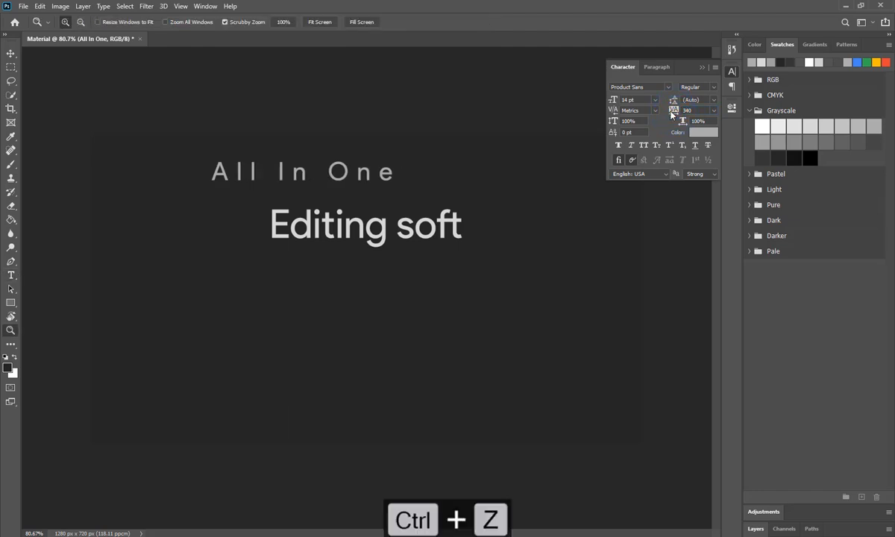
Centre "All In One" horizontally near the canvas's top edge and move "Editing soft" up to sit just beneath it.
click(9, 65)
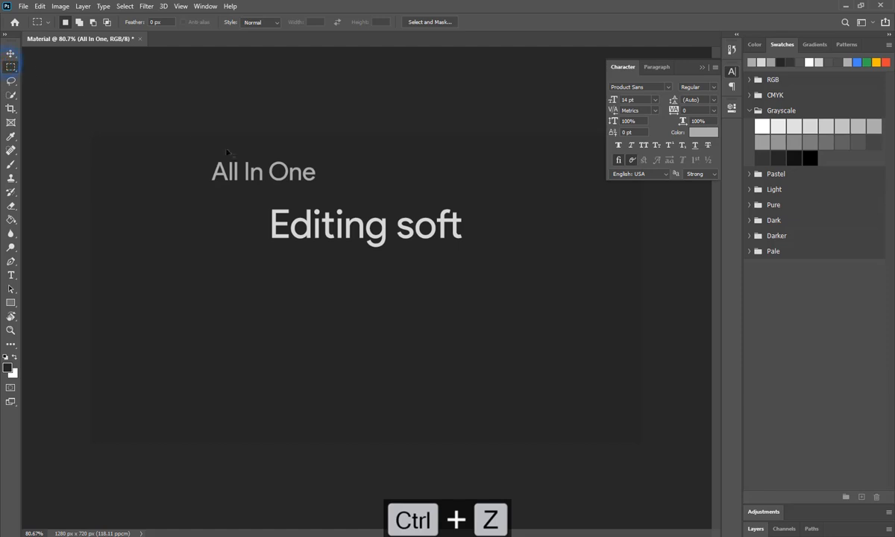
drag(287, 172, 393, 166)
click(757, 528)
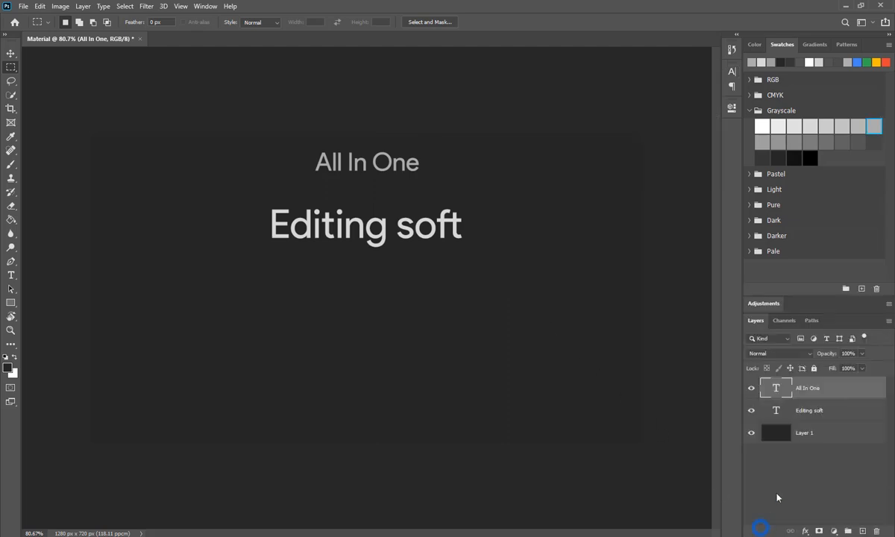
click(819, 409)
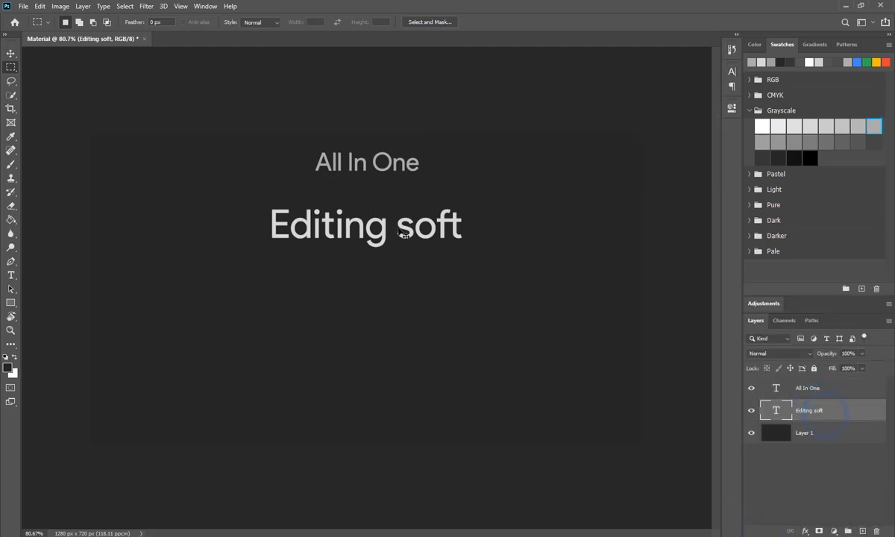
drag(399, 237, 390, 217)
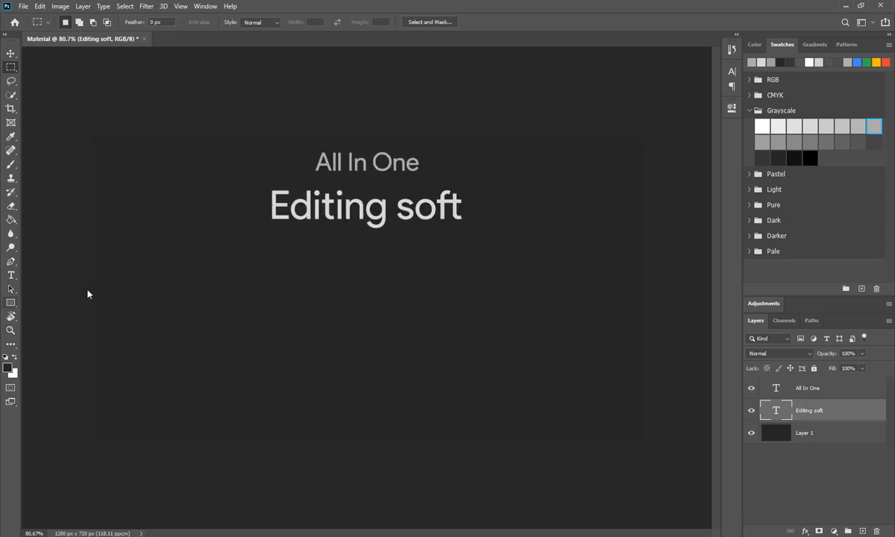
Create a 300 × 300 px rounded rectangle with 50 px corner radii in the lower-left area of the canvas.
click(16, 302)
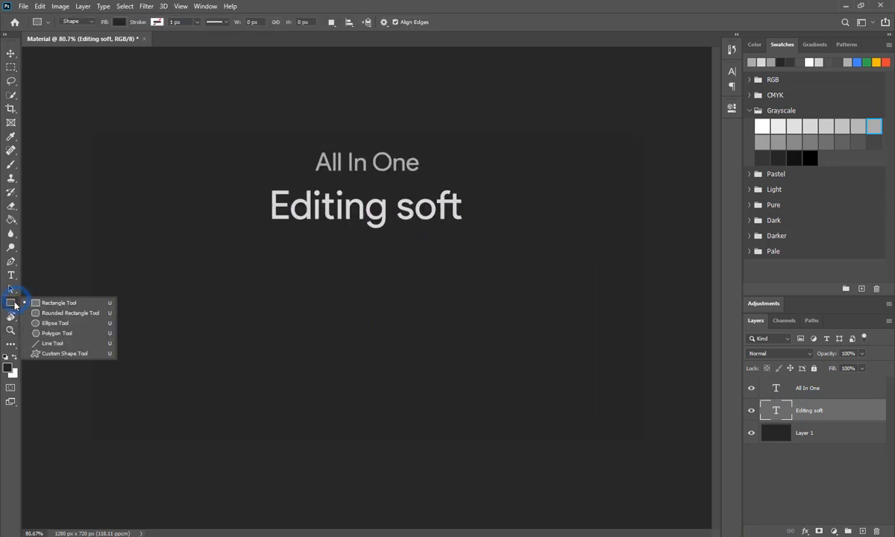
click(65, 313)
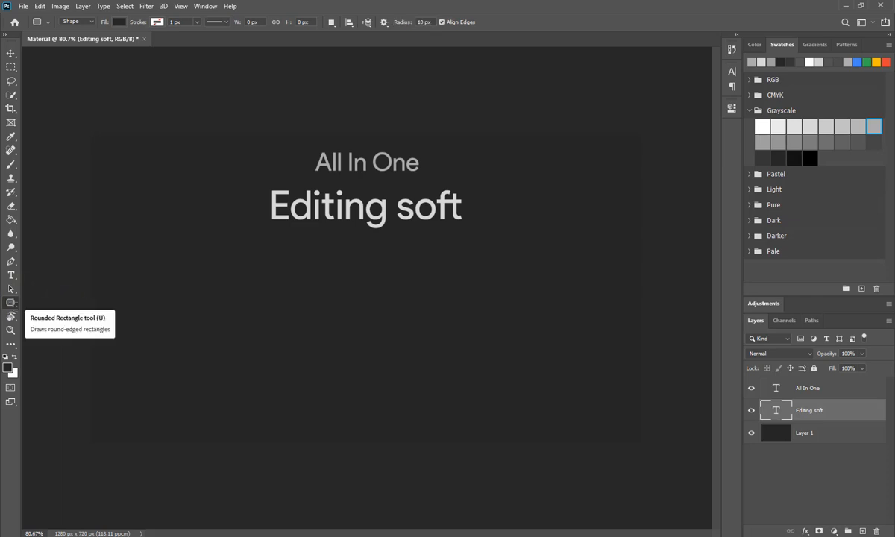
click(192, 329)
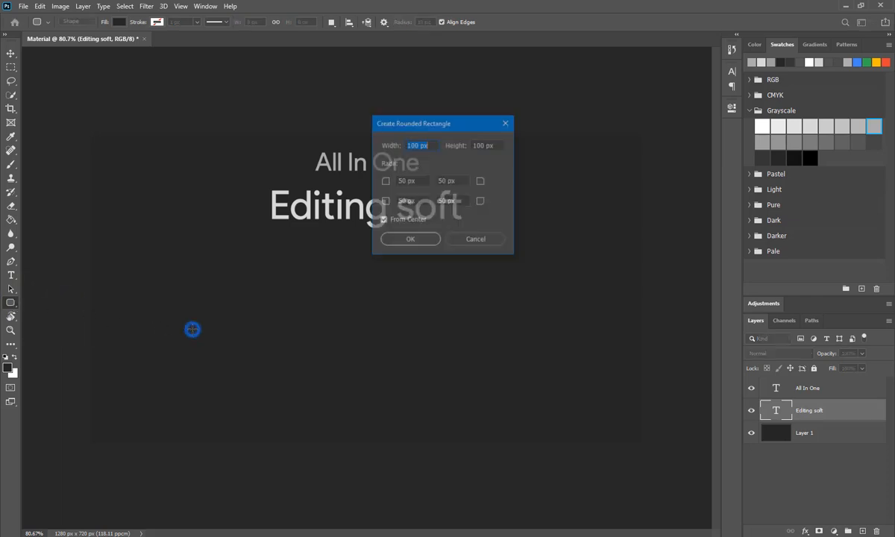
click(424, 145)
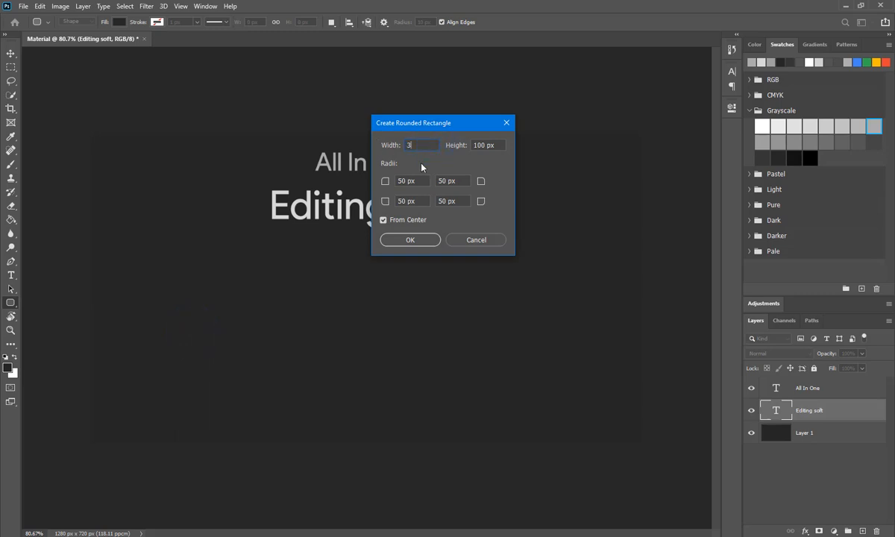
key(Tab)
text(300)
key(Tab)
key(Tab)
key(Tab)
key(Tab)
click(408, 240)
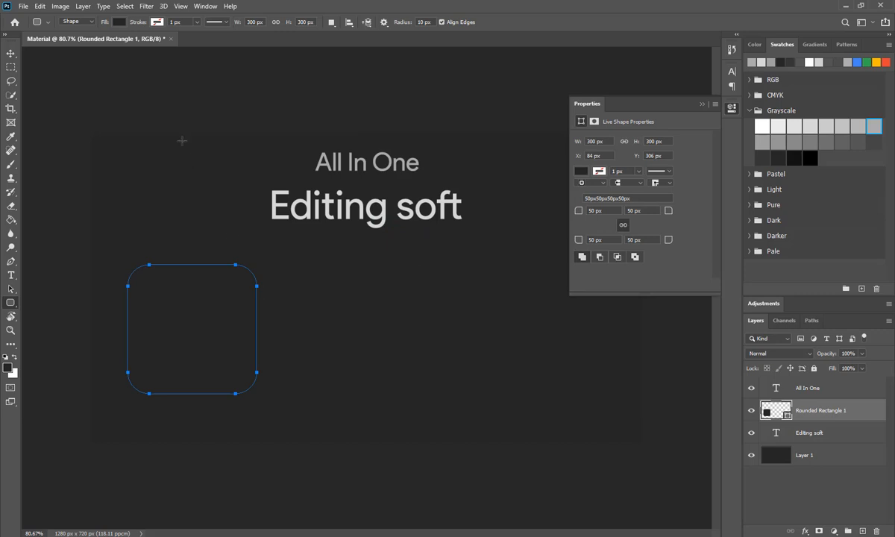
Fill the 300 px rounded square with a dark grey from the recently used colours.
click(120, 23)
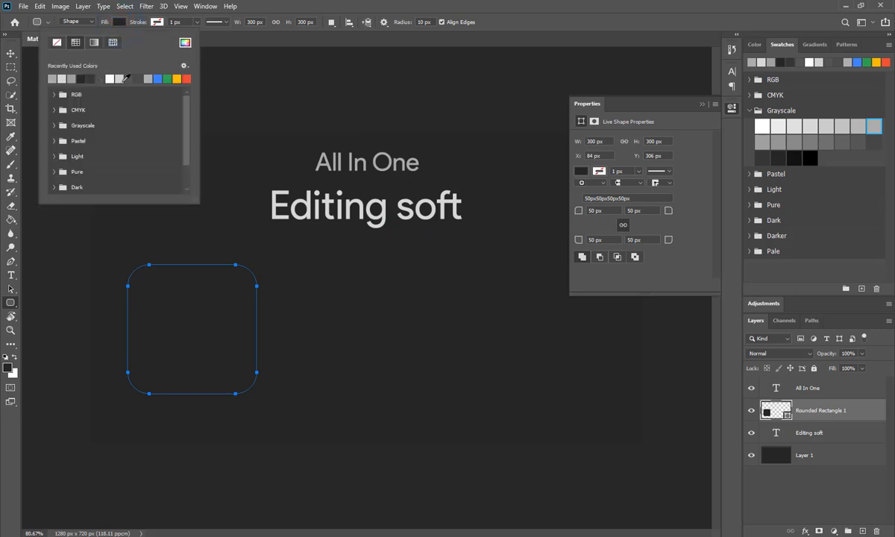
click(765, 139)
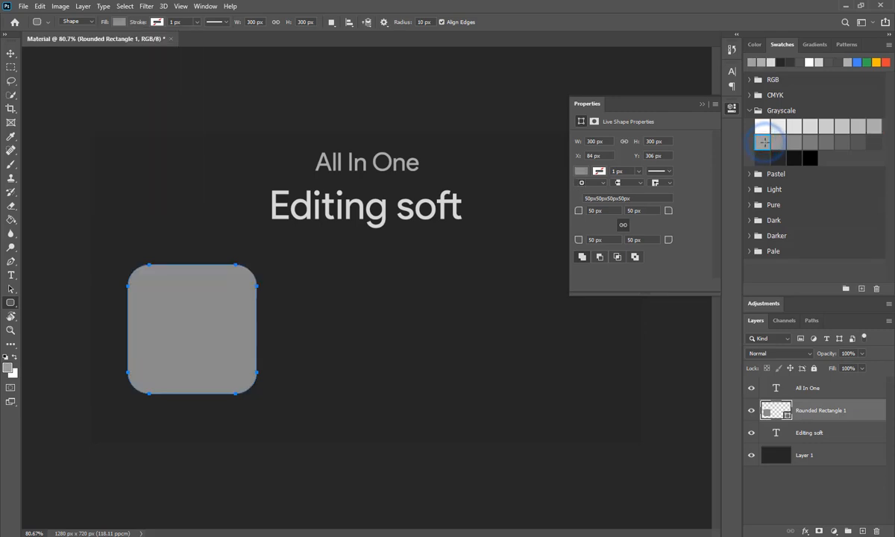
click(118, 23)
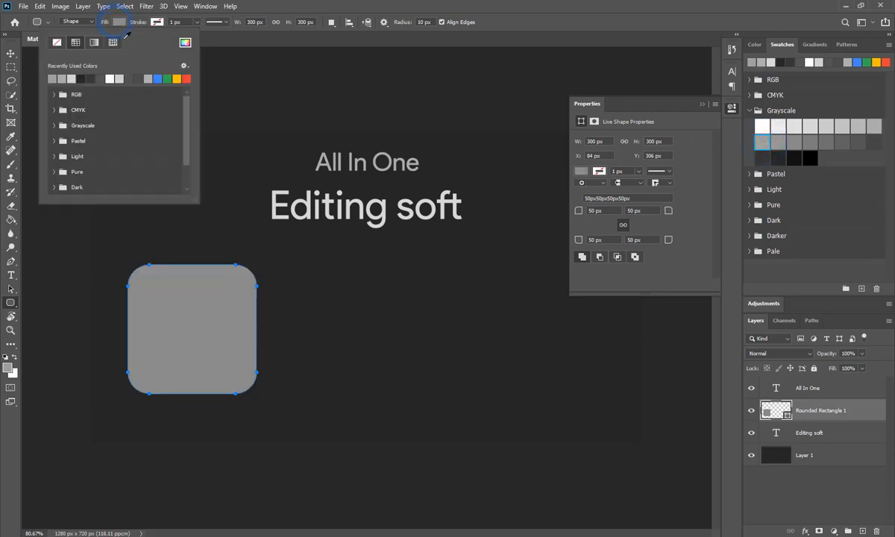
click(141, 75)
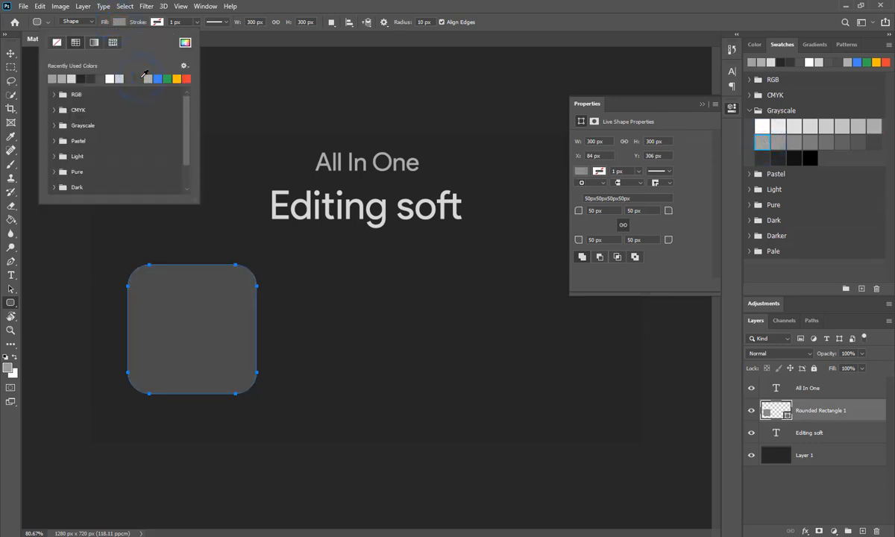
click(253, 92)
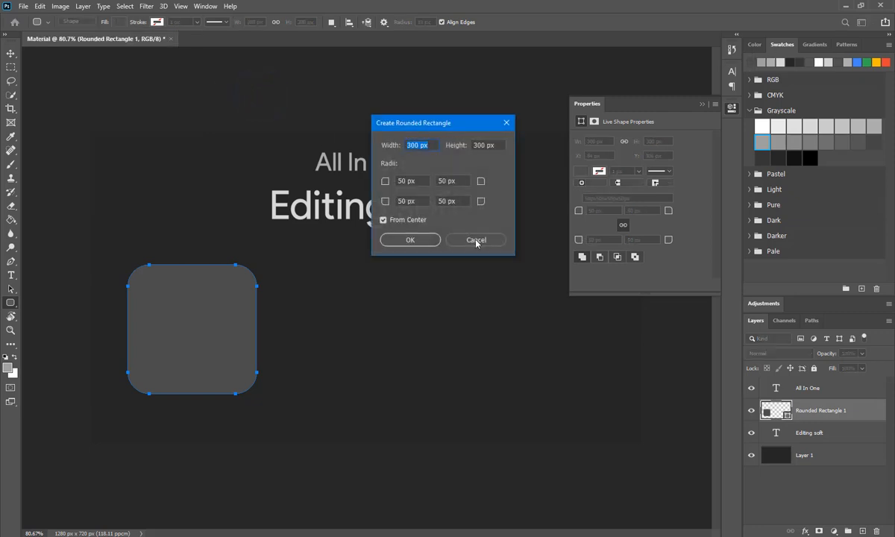
click(475, 240)
Move the dark grey rounded square to the canvas's horizontal centre, just below the "Editing soft" text.
key(m)
click(218, 162)
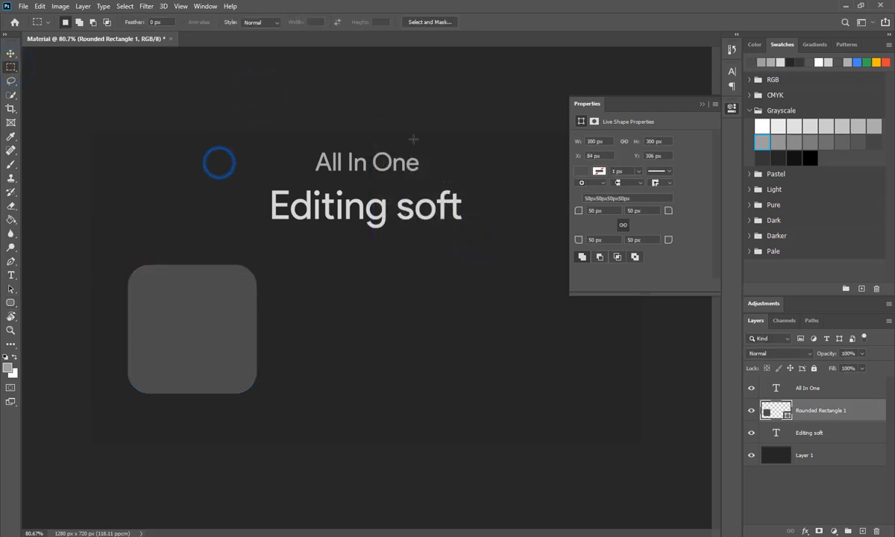
click(701, 104)
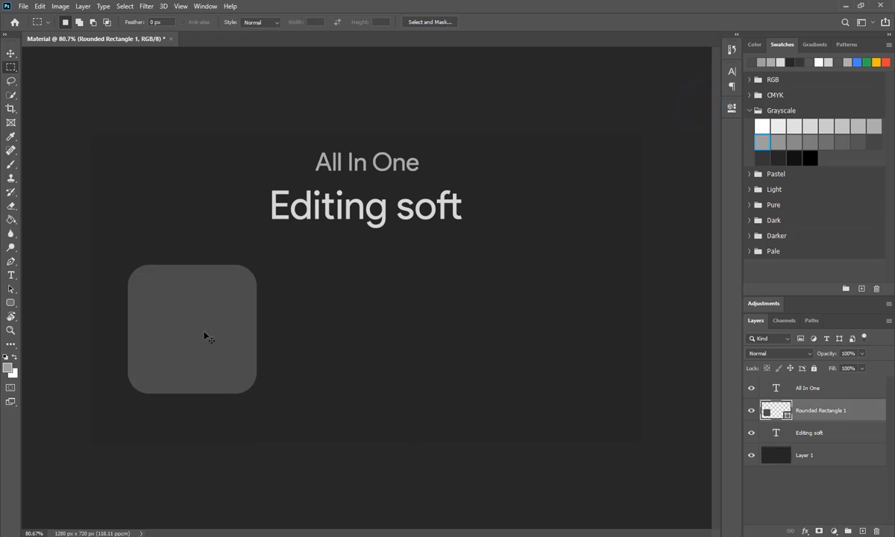
click(11, 53)
drag(177, 330, 351, 312)
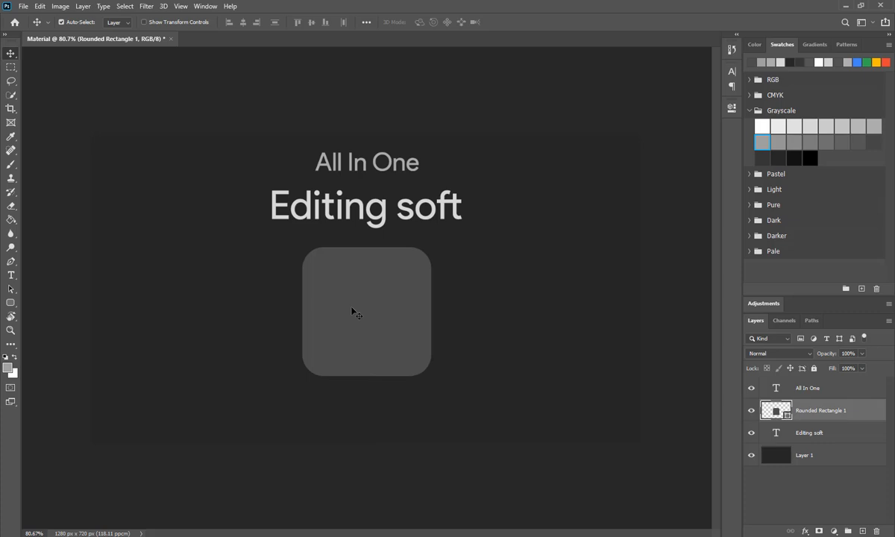
click(401, 534)
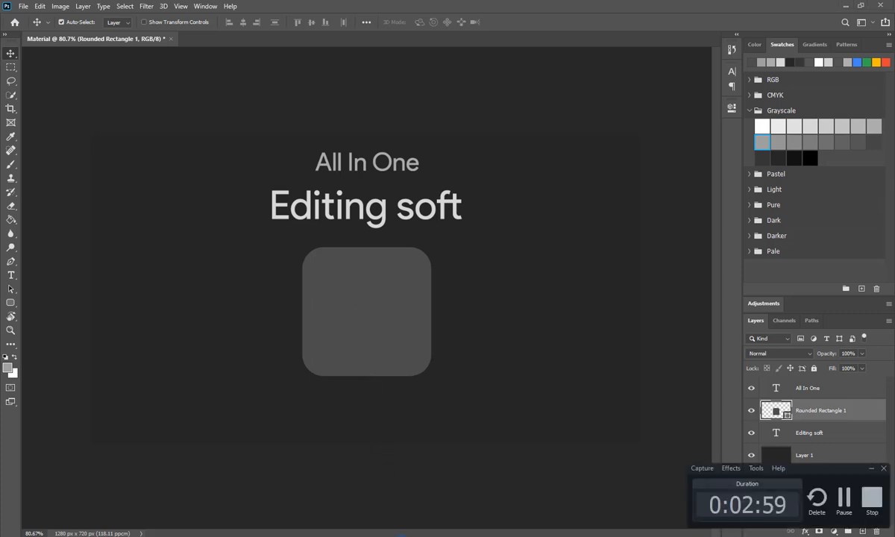
click(843, 497)
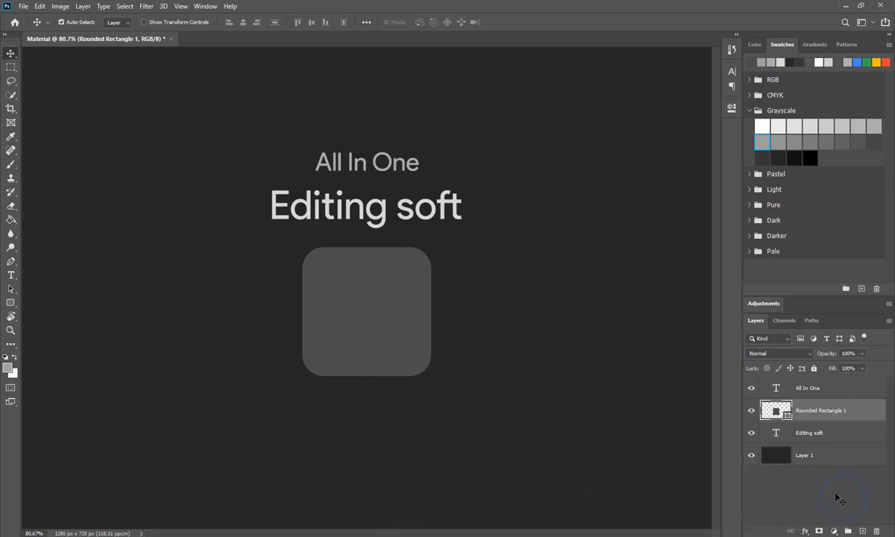
Place the meitu logo image from the Downloads folder into the document as an embedded object.
click(10, 67)
click(39, 6)
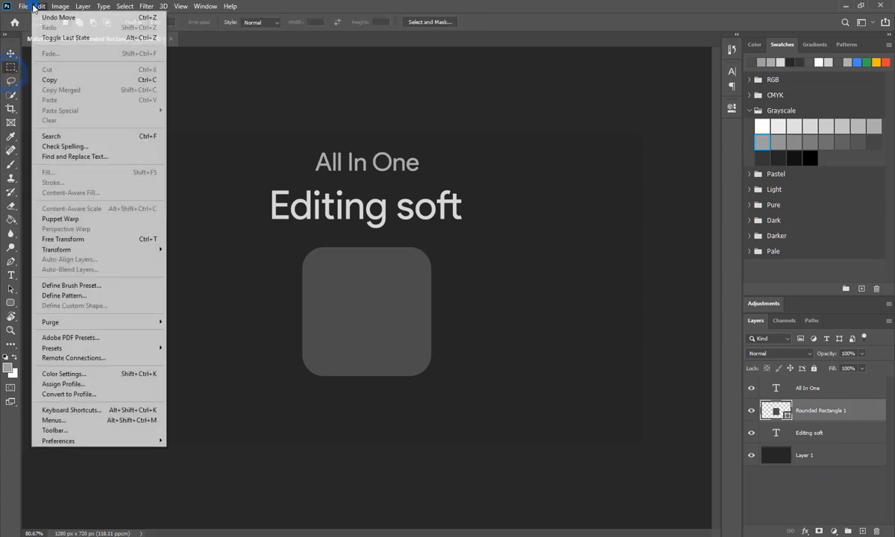
mouse_move(23, 6)
click(64, 216)
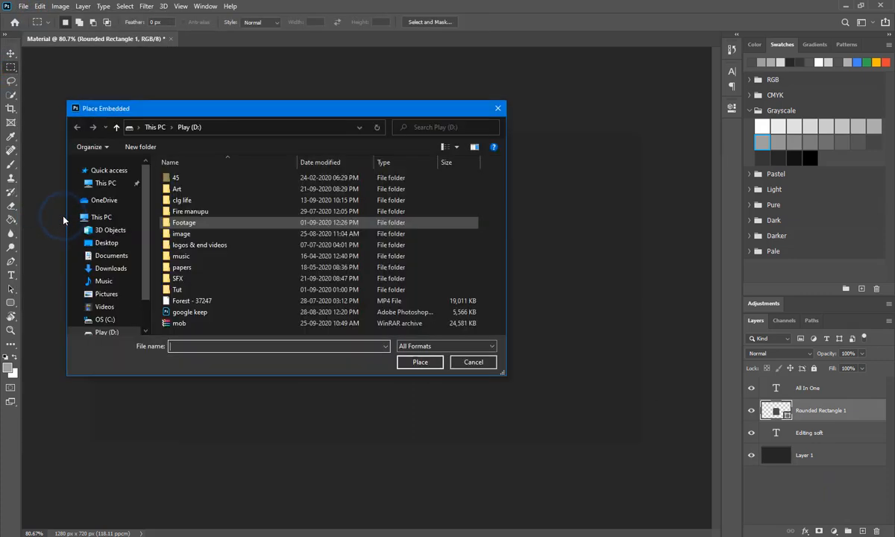
click(117, 268)
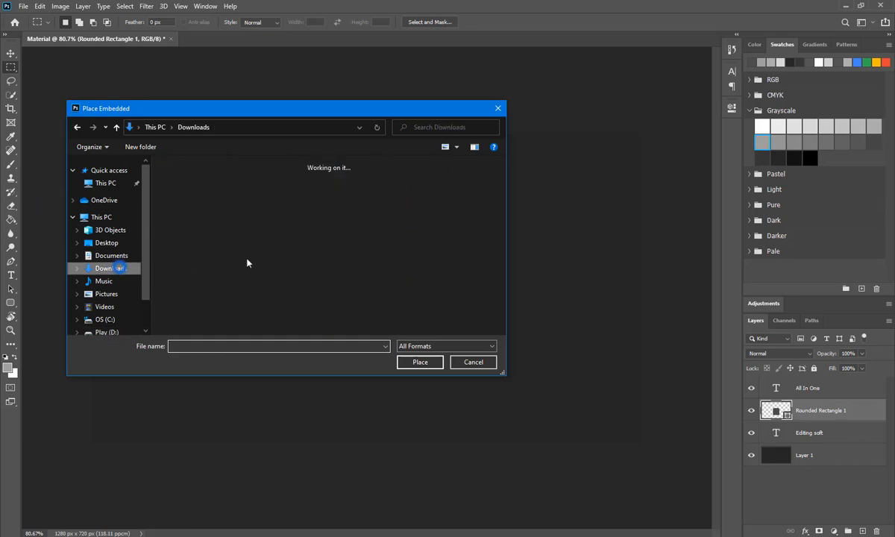
double_click(186, 199)
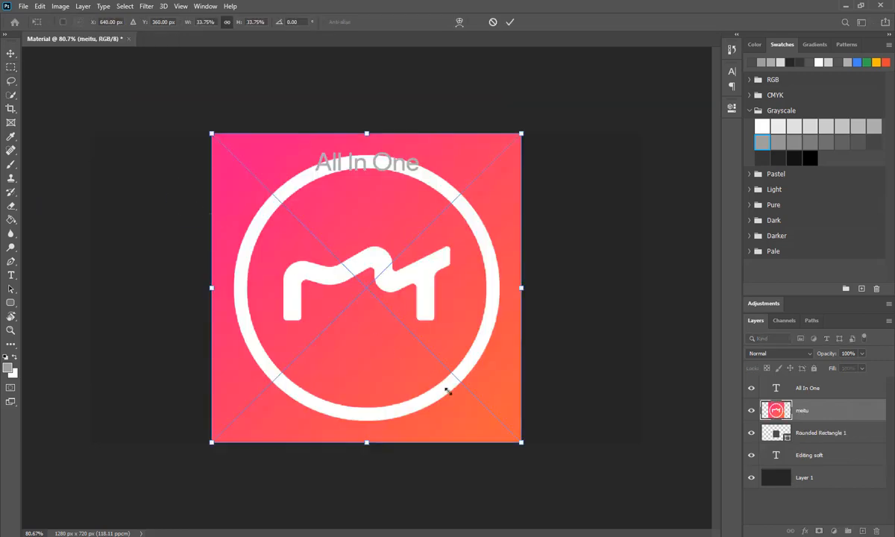
Scale the meitu logo down to about 219 × 220 px and centre it on the dark grey rounded square.
drag(522, 445, 306, 222)
drag(248, 186, 373, 314)
click(509, 22)
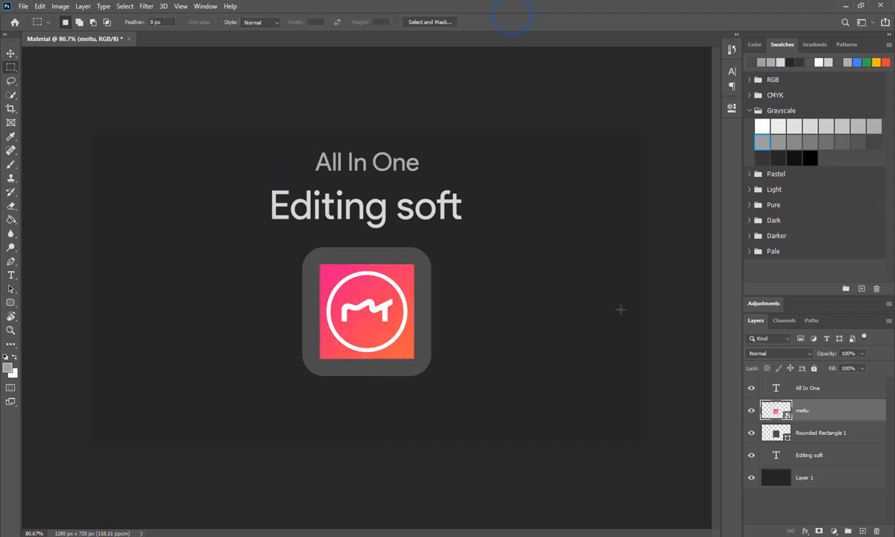
click(11, 302)
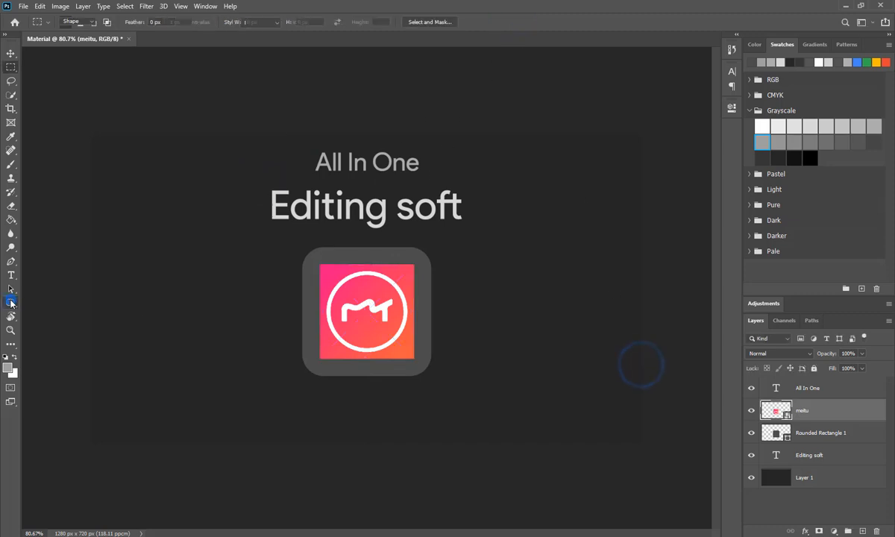
click(128, 360)
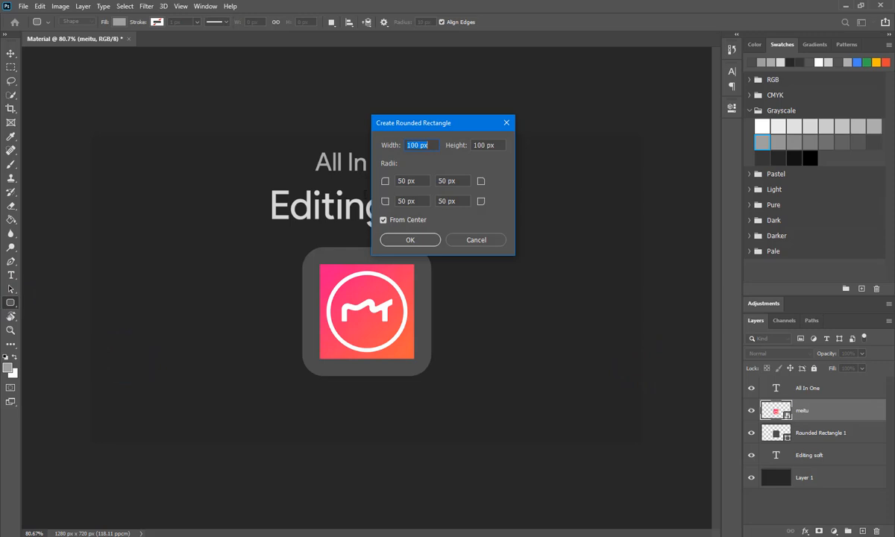
text(200)
click(413, 237)
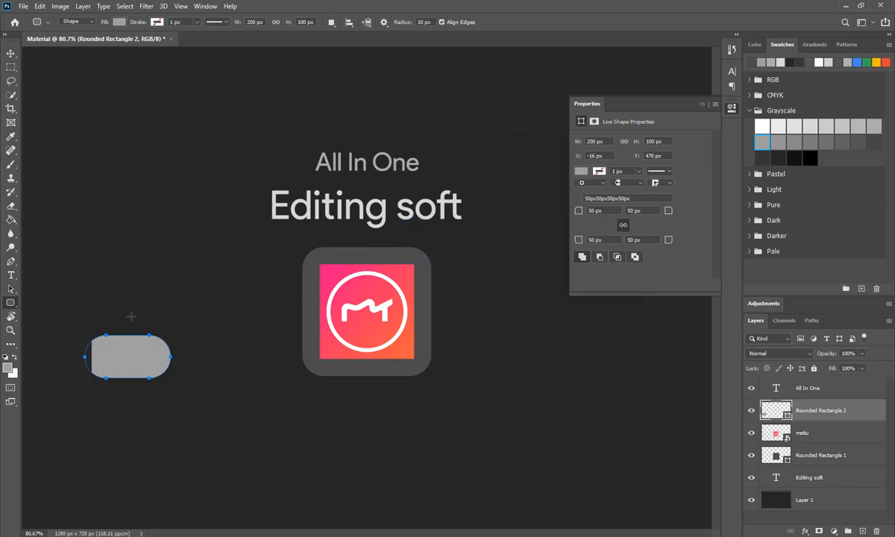
key(ctrl+z)
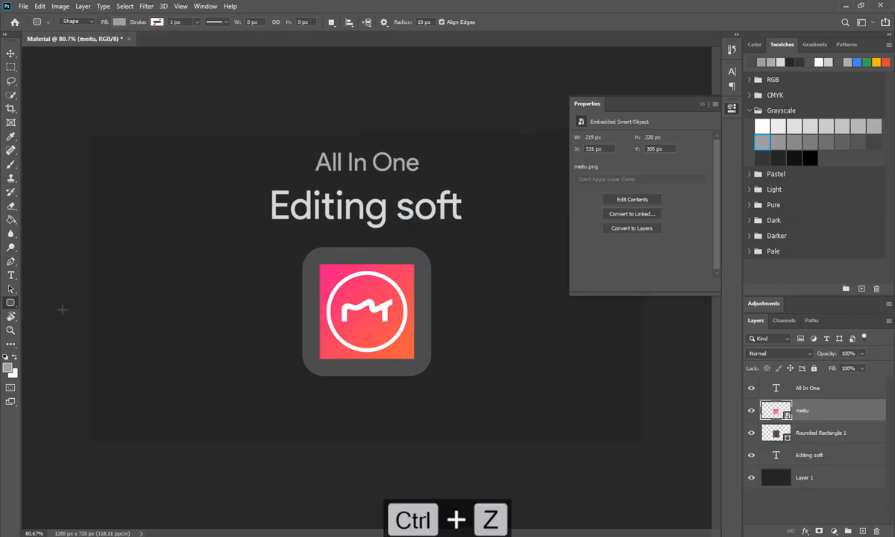
Create a 200 × 200 px rounded square with 50 px radii and move it to about X 82, Y 467 px in the canvas's lower-left area.
click(138, 333)
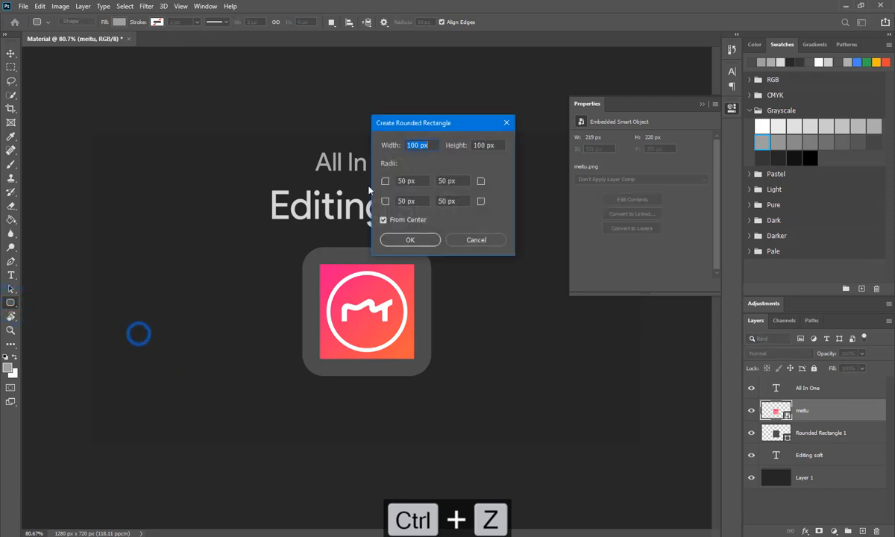
text(200)
key(Tab)
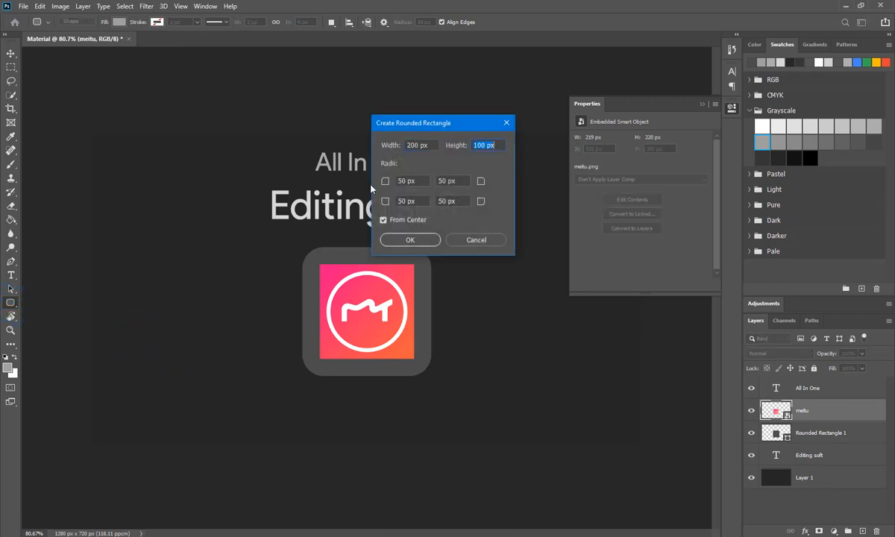
text(200)
click(408, 241)
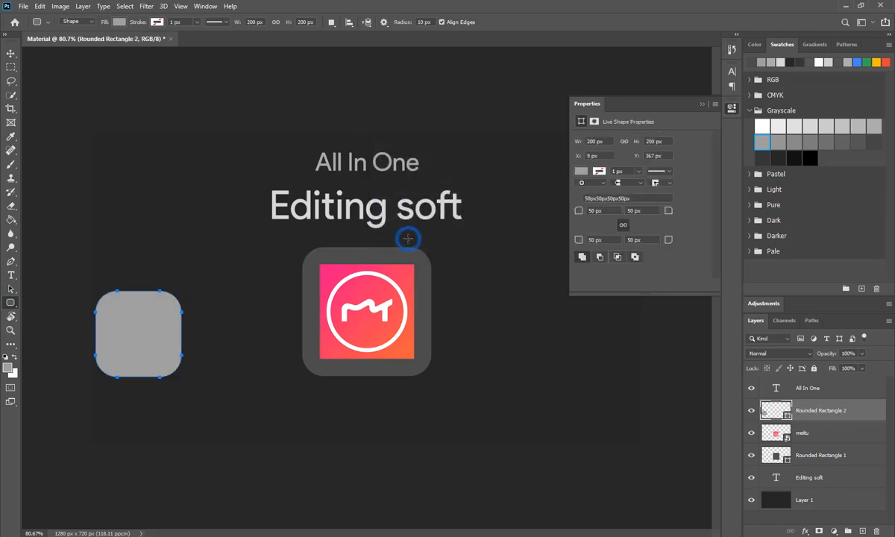
click(11, 54)
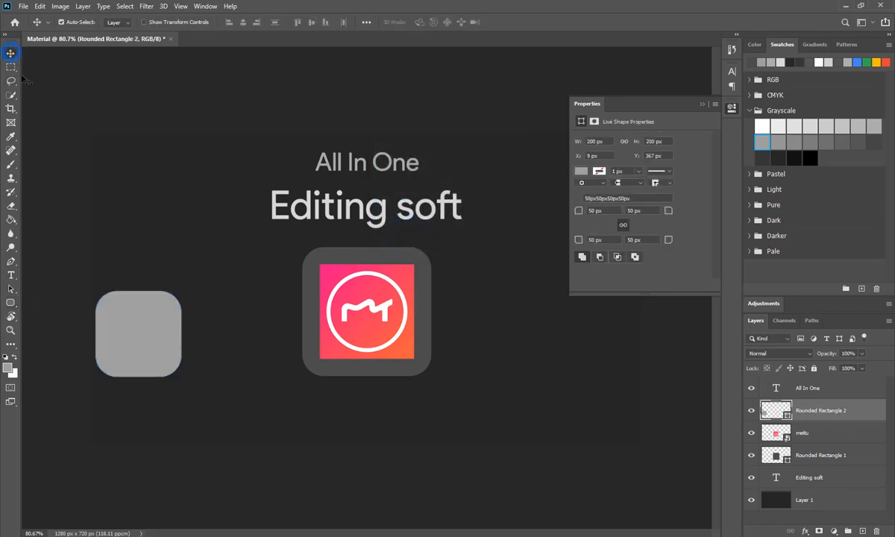
drag(147, 348, 165, 382)
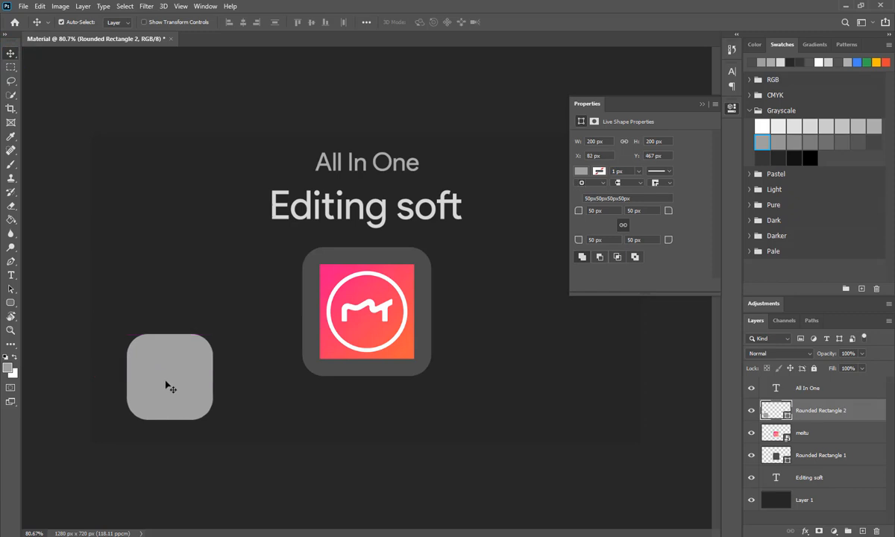
Change the lower-left rounded square's fill to a dark grey from the recently used colours.
click(11, 303)
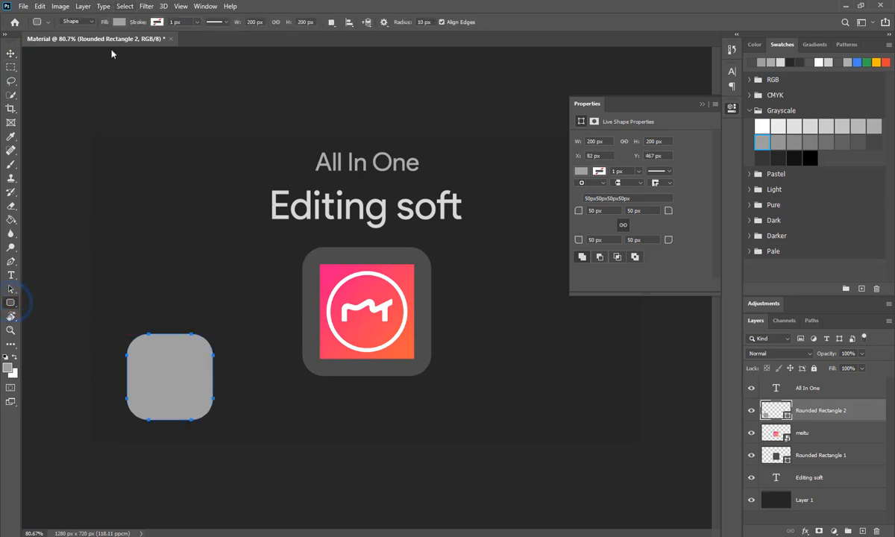
click(120, 23)
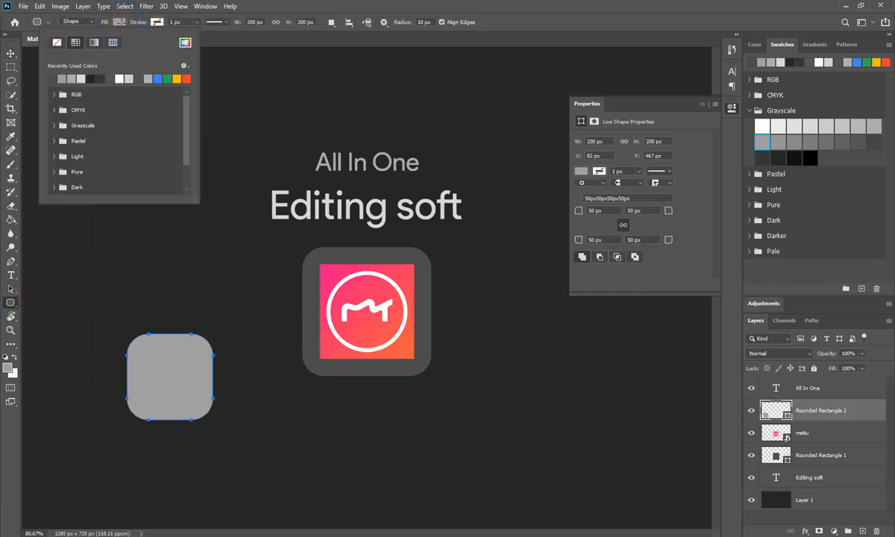
click(110, 78)
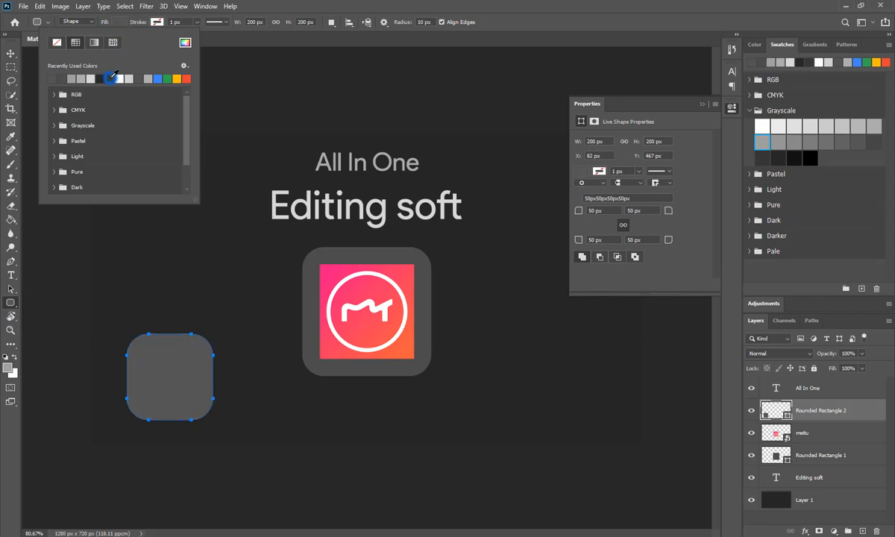
click(12, 80)
Duplicate the dark grey 200 × 200 px rounded square twice within the Material document, keeping the suggested layer names.
right_click(844, 412)
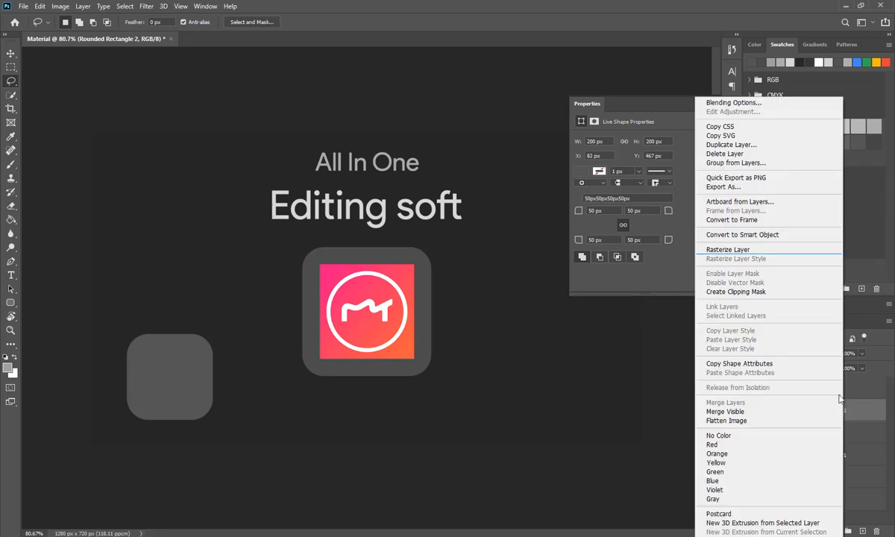
click(749, 145)
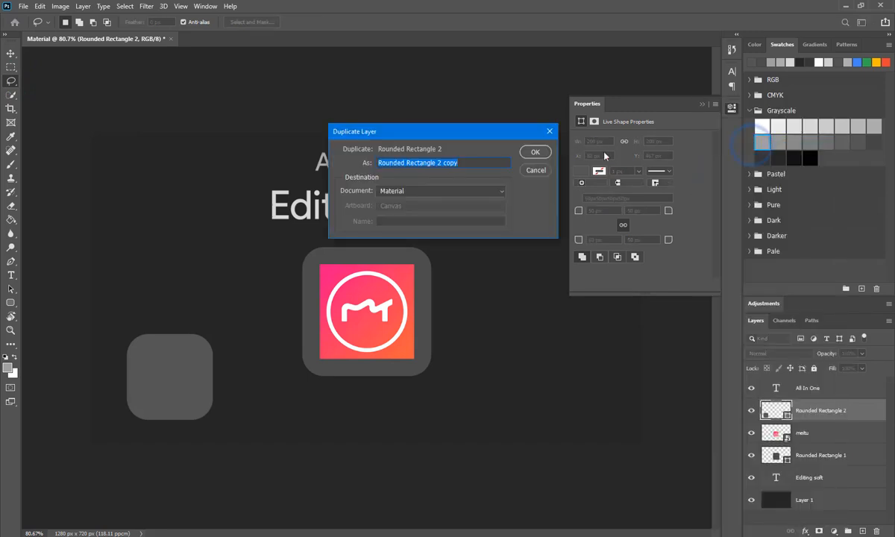
click(528, 155)
right_click(824, 413)
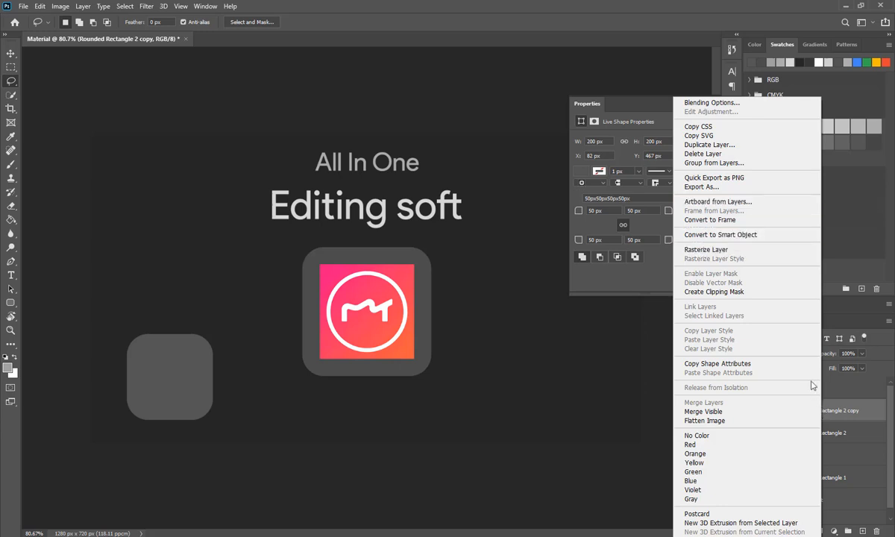
click(677, 144)
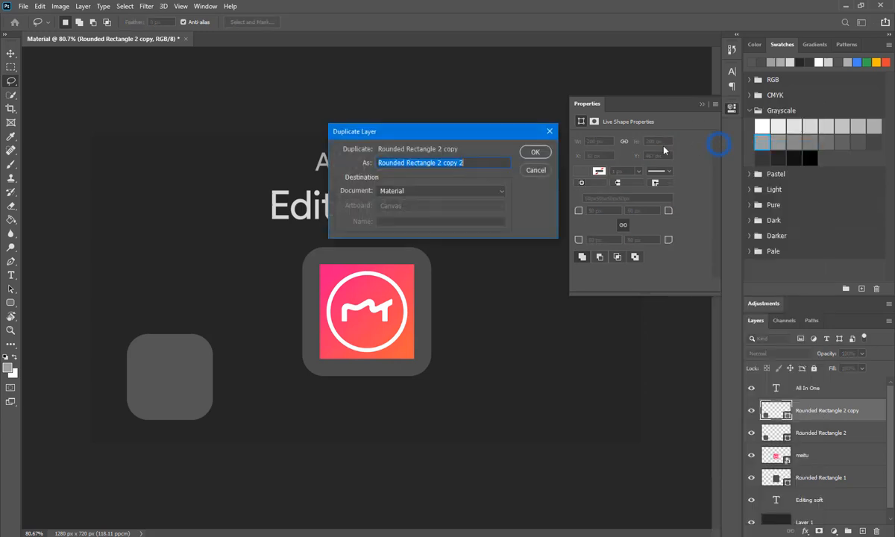
click(545, 154)
Move one square copy to about X 1049, Y 467 px and the other between it and the central meitu square.
click(11, 55)
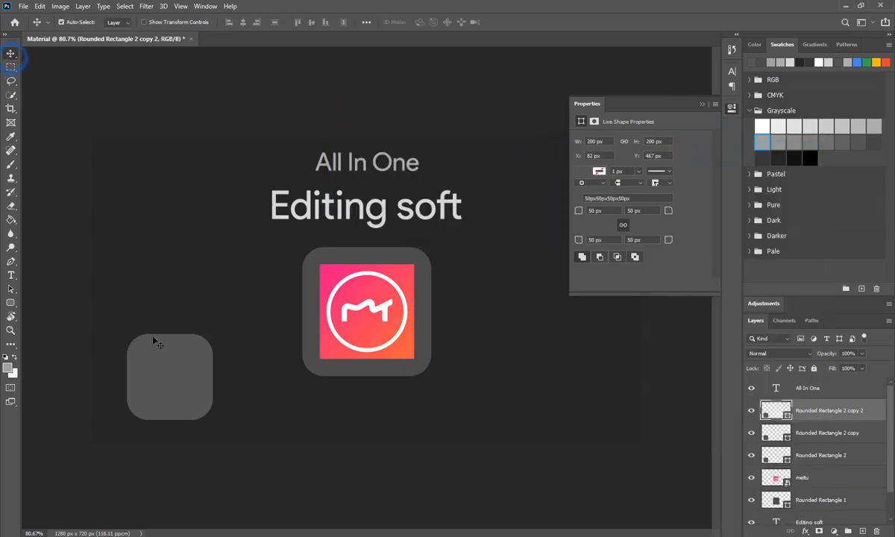
drag(178, 381, 592, 388)
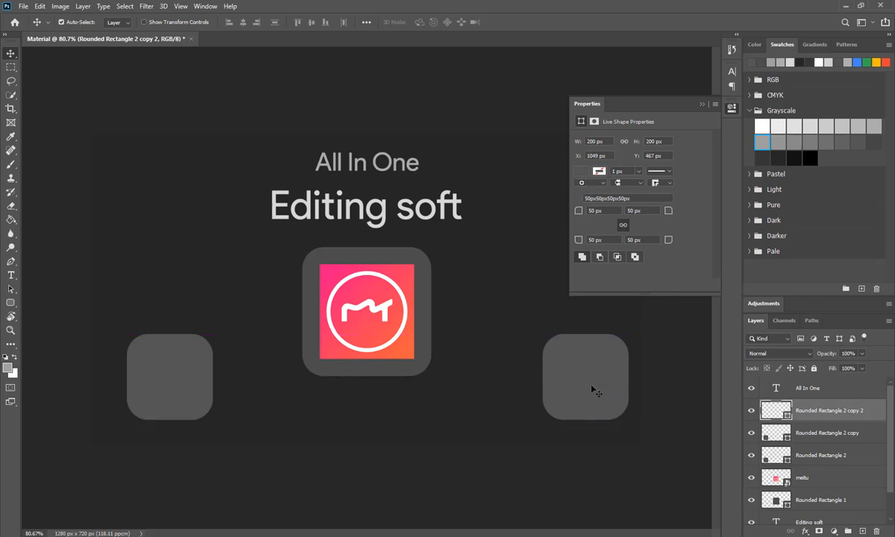
click(701, 103)
alt+drag(180, 385, 487, 385)
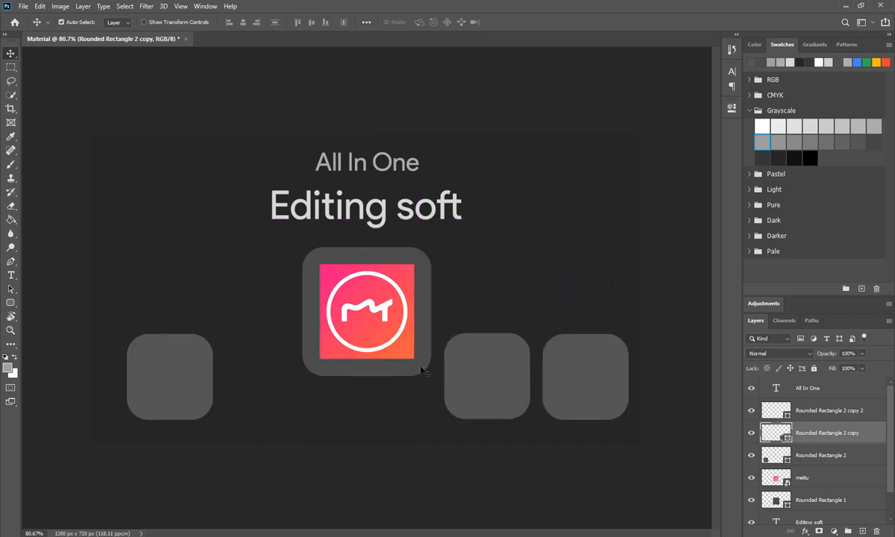
Shrink the inner square copy to about 122 × 122 px with linked proportions and place it centred below the meitu square.
click(11, 301)
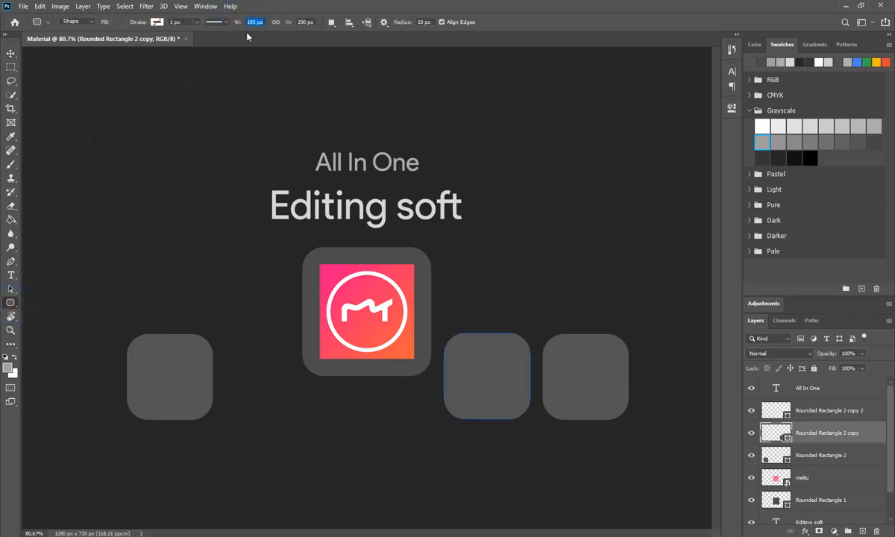
key(ctrl+z)
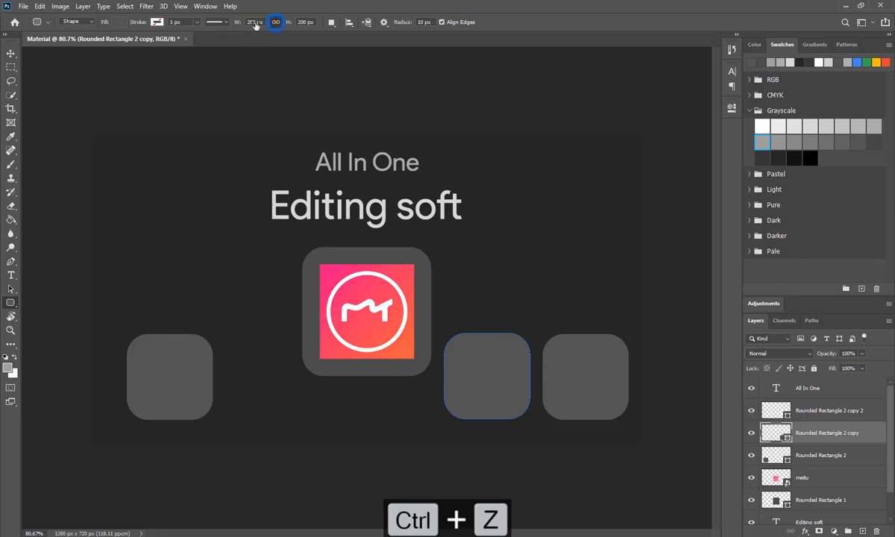
drag(213, 27, 191, 30)
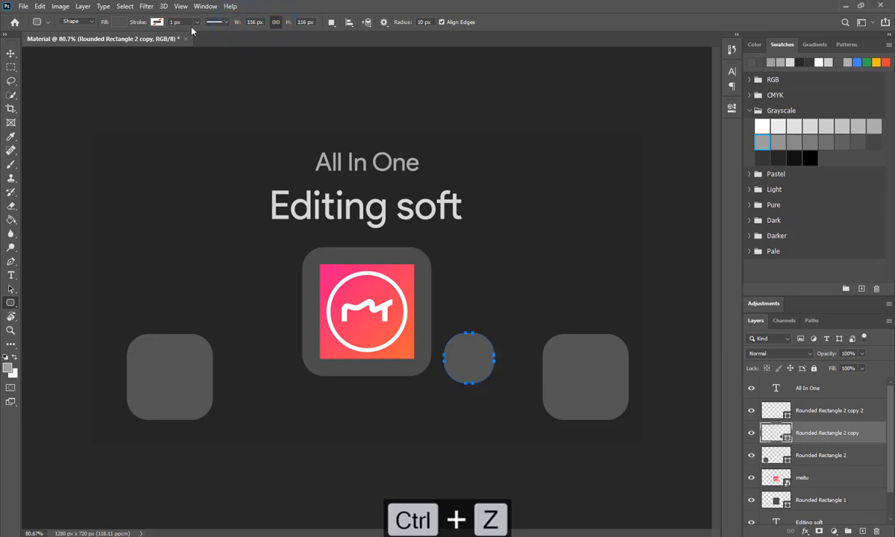
key(v)
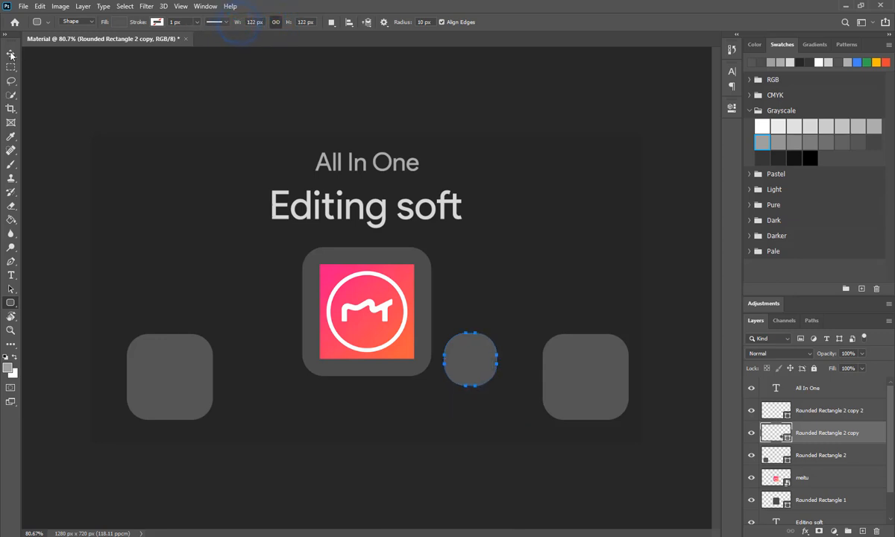
drag(466, 372, 364, 427)
Place the snapseed image as an embedded object, scaled to about 8.66% and positioned over the lower-left grey square.
click(23, 6)
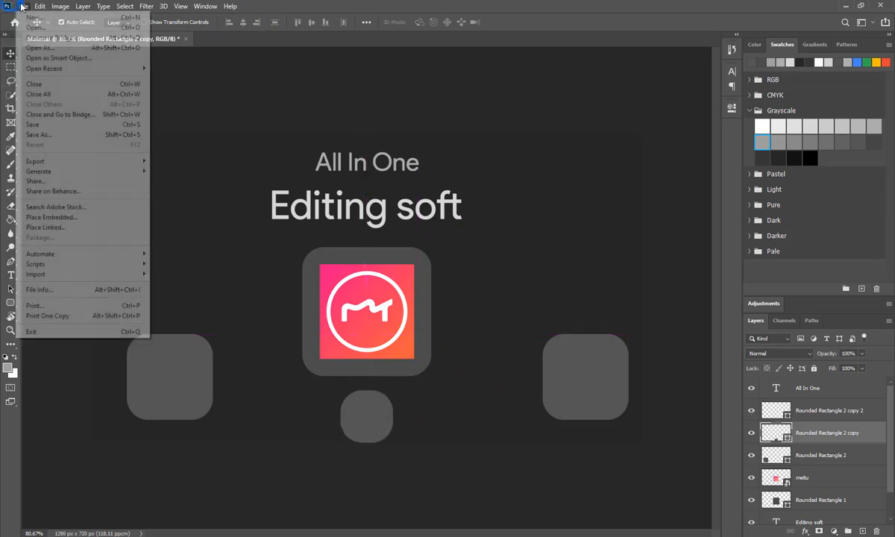
click(73, 215)
double_click(321, 202)
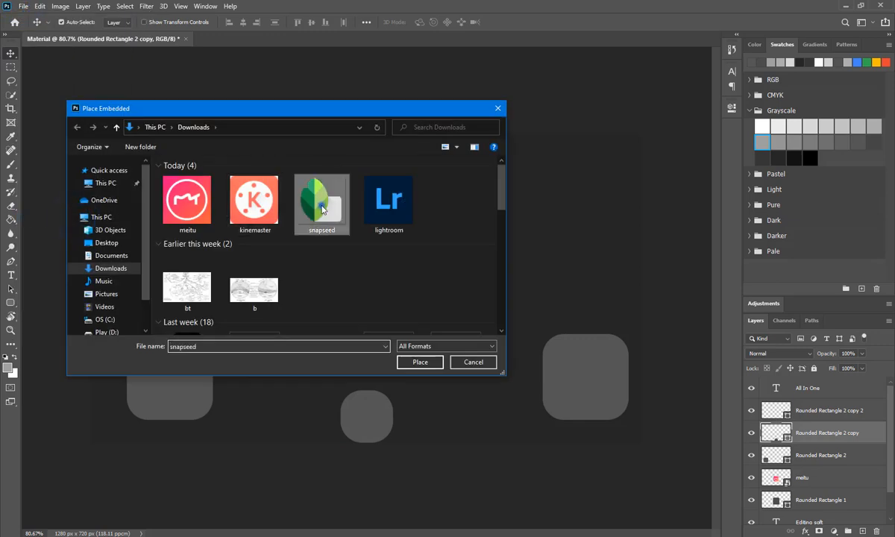
drag(519, 441, 301, 225)
drag(264, 200, 206, 411)
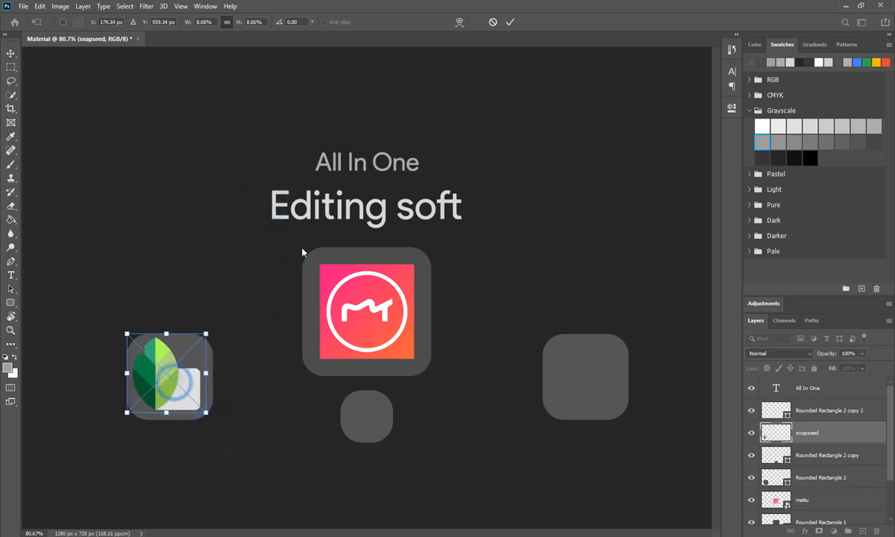
click(509, 23)
Place the lightroom image as an embedded object, scaled to about 17.78% and positioned over the lower-right grey square.
click(23, 6)
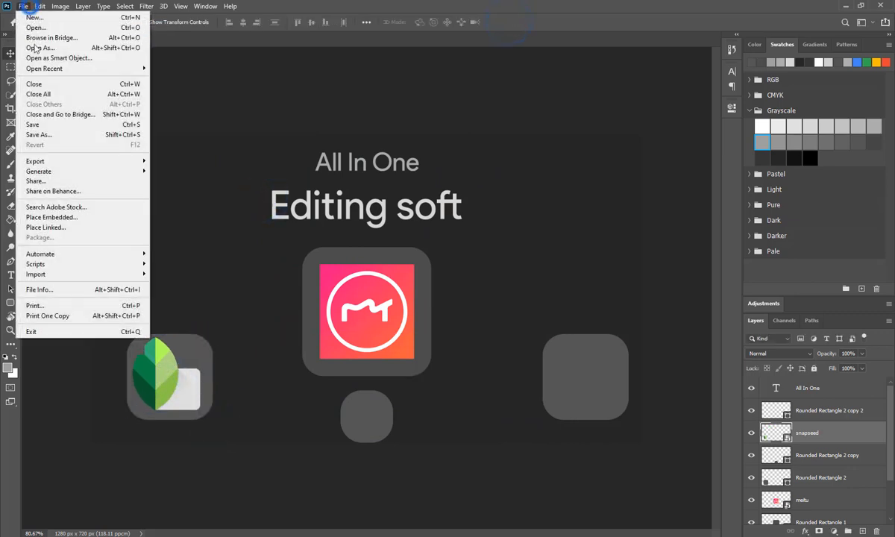
click(67, 217)
double_click(395, 201)
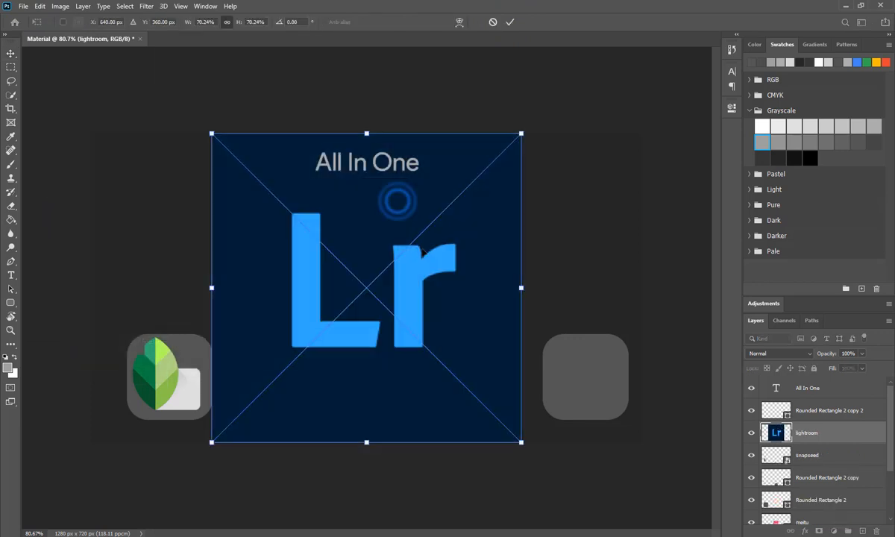
drag(520, 442, 315, 244)
drag(295, 209, 580, 378)
key(Return)
Raise the lightroom layer above its grey square and scale the logo to about 15.96%, centred at about X 1149, Y 567 px.
drag(820, 431, 753, 399)
key(ctrl)
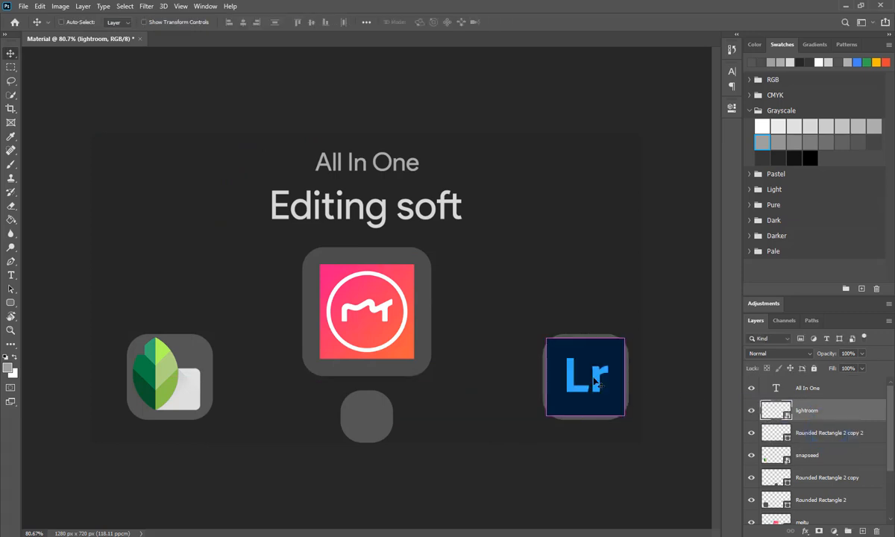
click(11, 81)
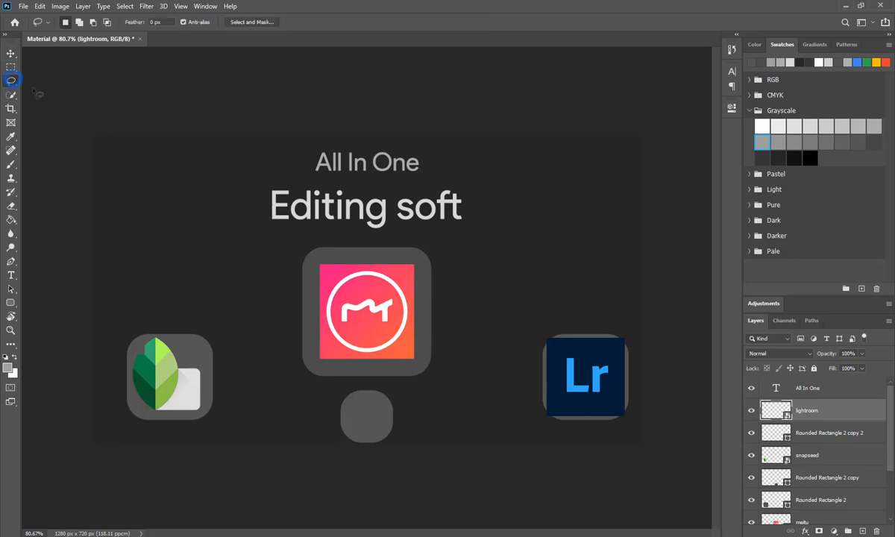
right_click(579, 356)
click(626, 283)
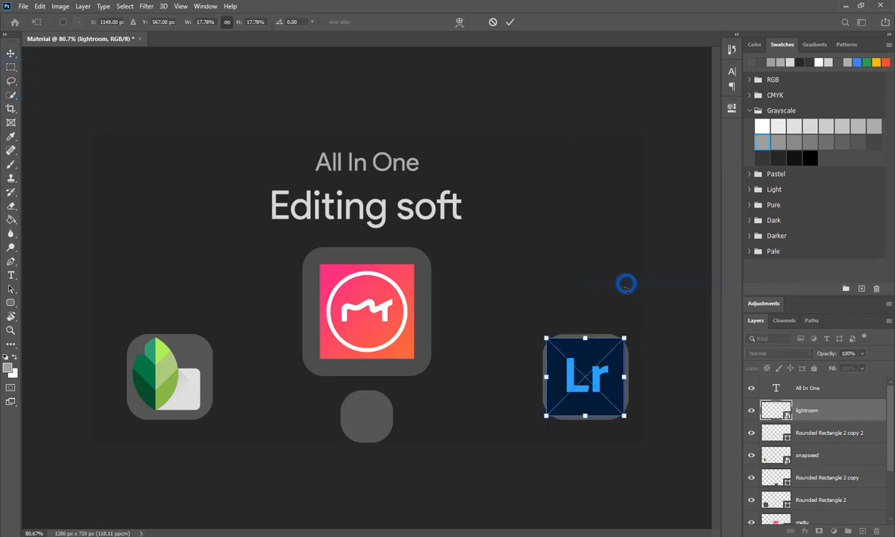
drag(625, 414, 609, 404)
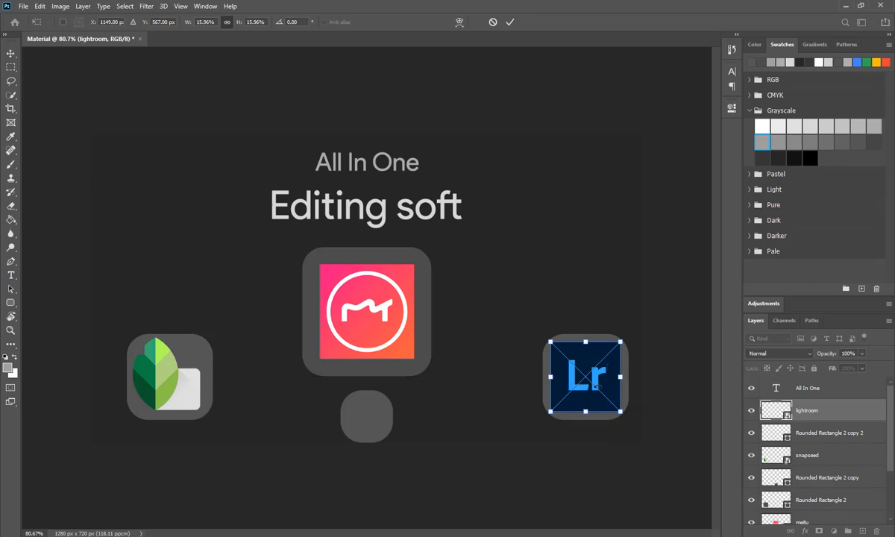
click(510, 22)
Place the kinemaster image as an embedded object, scaled to about 2.08% and centred on the small grey square below meitu.
click(23, 6)
click(74, 216)
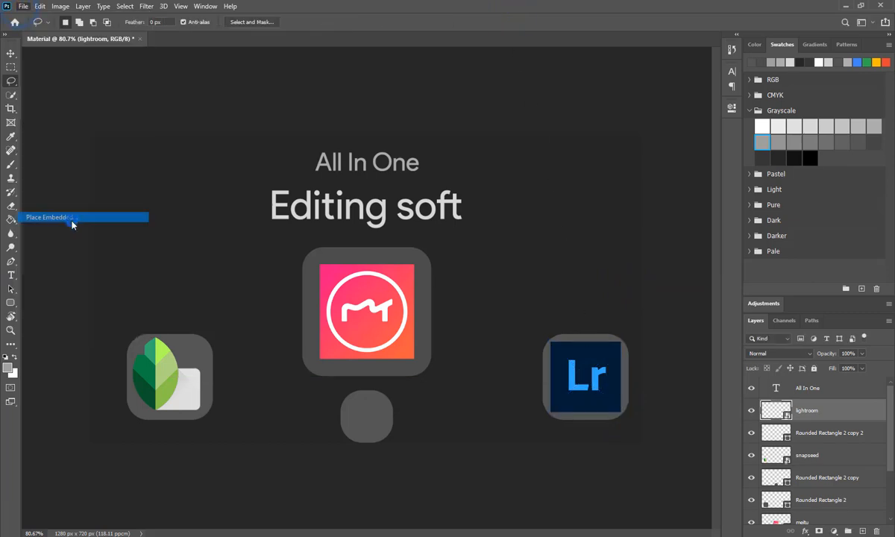
double_click(270, 204)
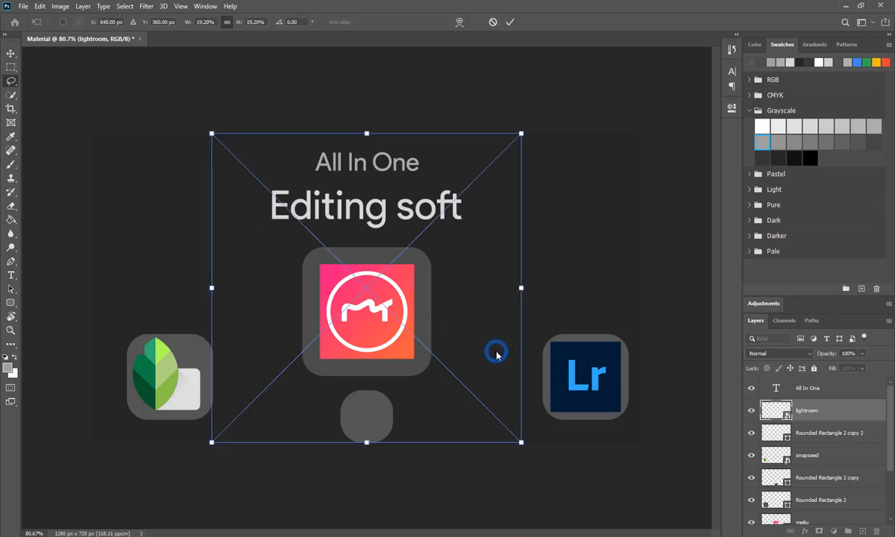
drag(521, 443, 366, 418)
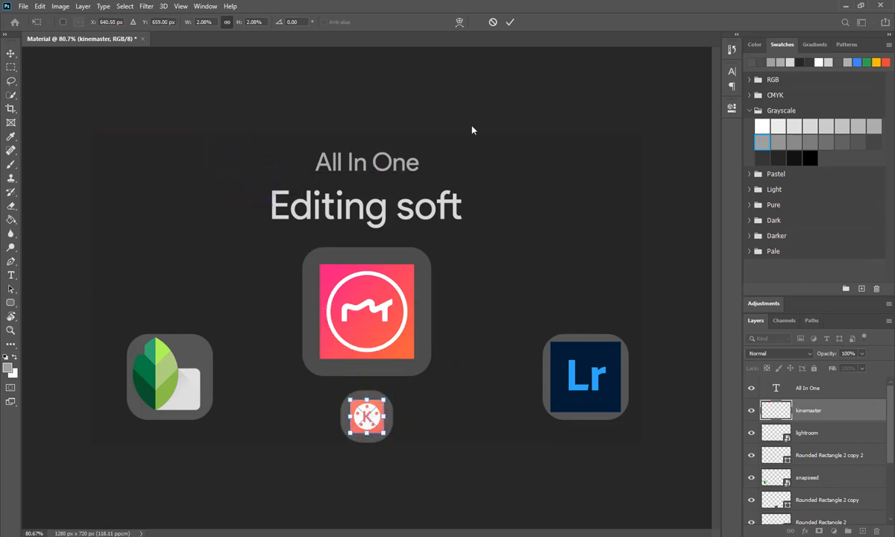
click(509, 21)
Draw two 1 px lines toward the meitu square: about 169 × 78 px from snapseed and about 225 × 63 px from lightroom.
key(l)
scroll(237, 349, down, 1)
click(10, 302)
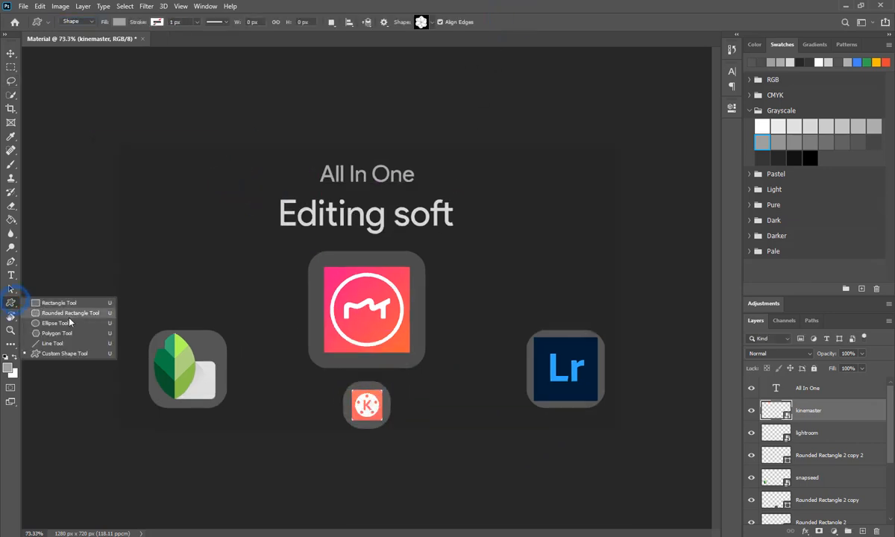
click(75, 344)
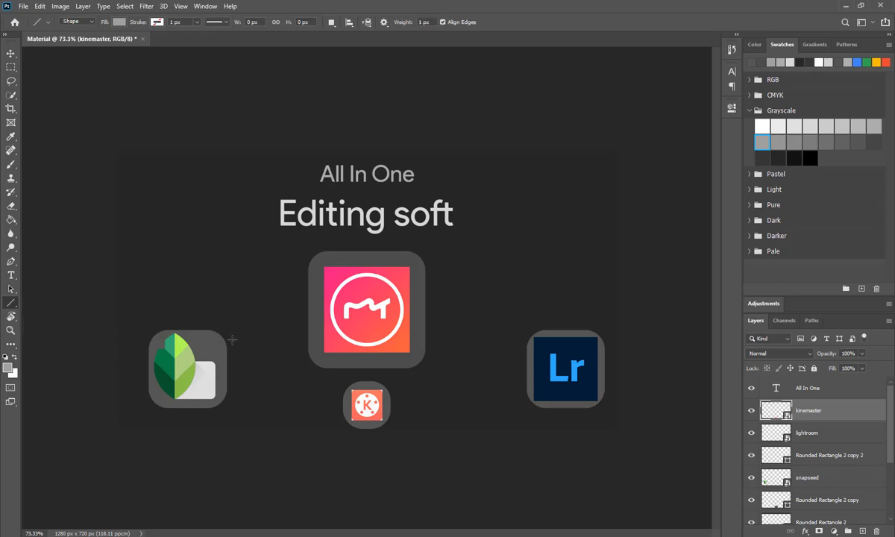
drag(232, 340, 298, 309)
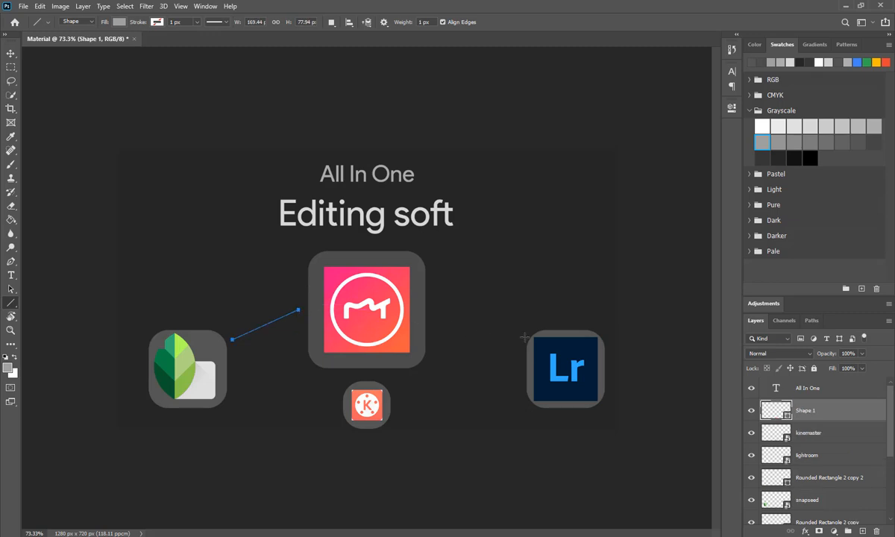
drag(524, 337, 437, 313)
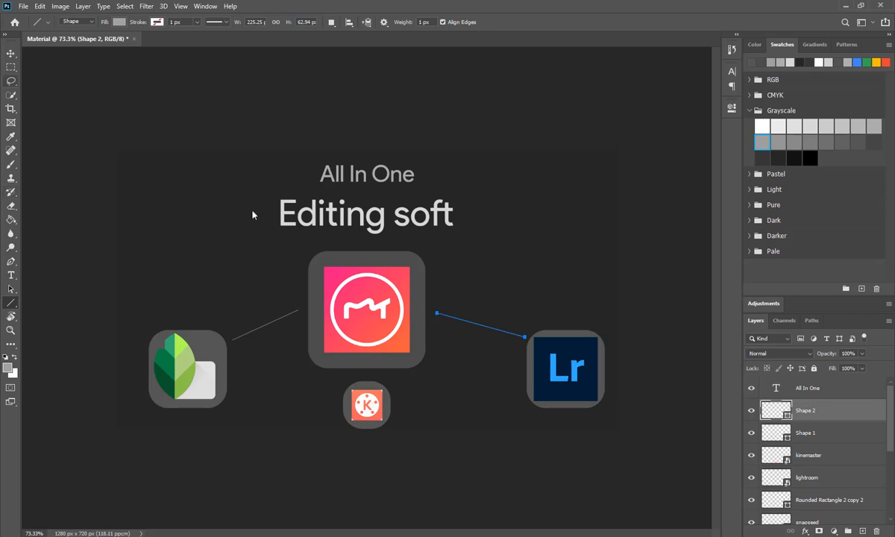
click(12, 80)
click(627, 273)
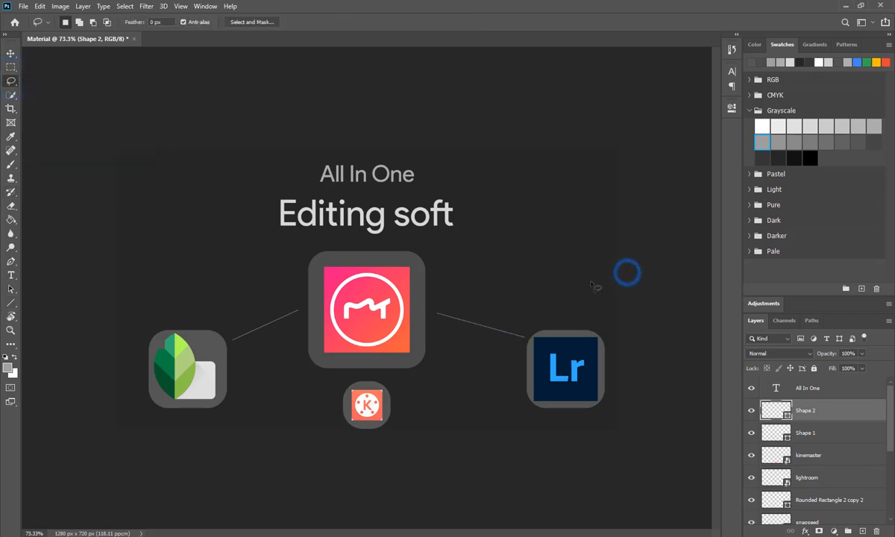
Draw a short, nearly vertical 1 px line in the gap between the kinemaster square and the meitu square.
key(ctrl+minus)
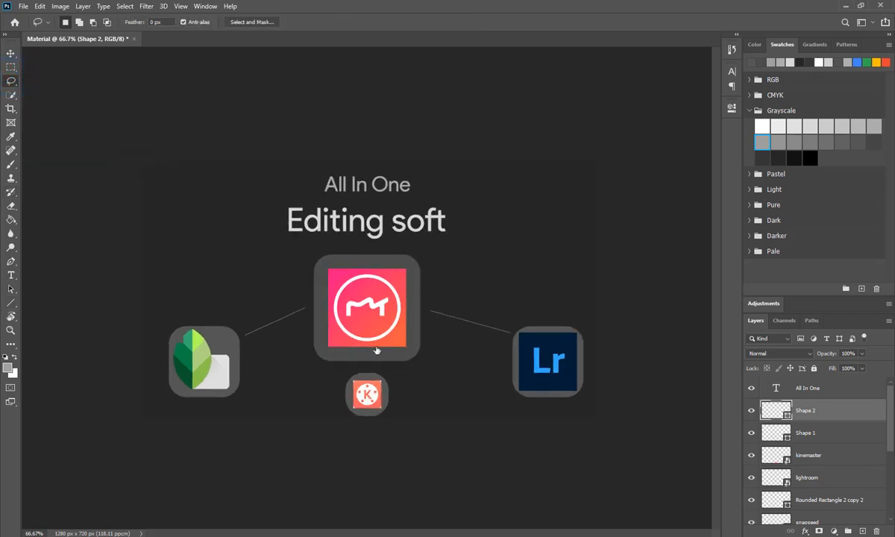
scroll(848, 454, down, 3)
scroll(848, 454, up, 3)
click(12, 303)
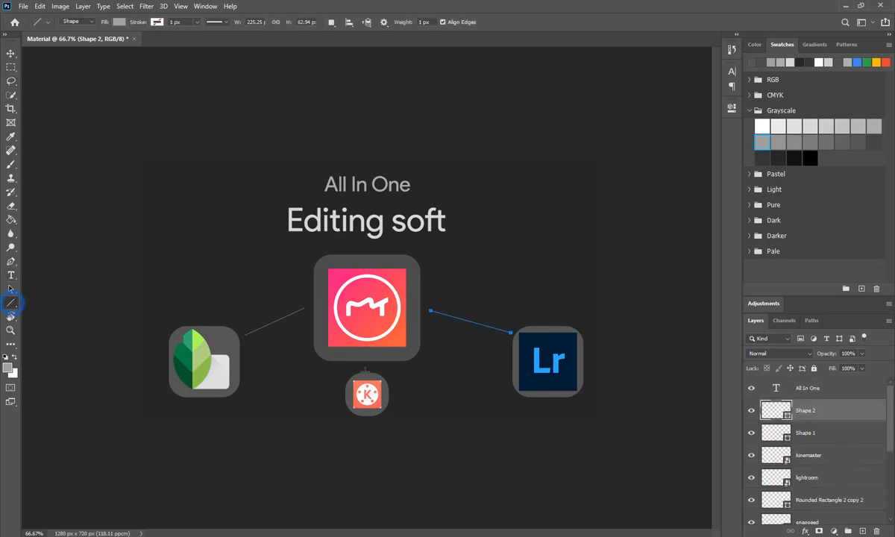
drag(365, 370, 364, 363)
click(10, 71)
click(482, 266)
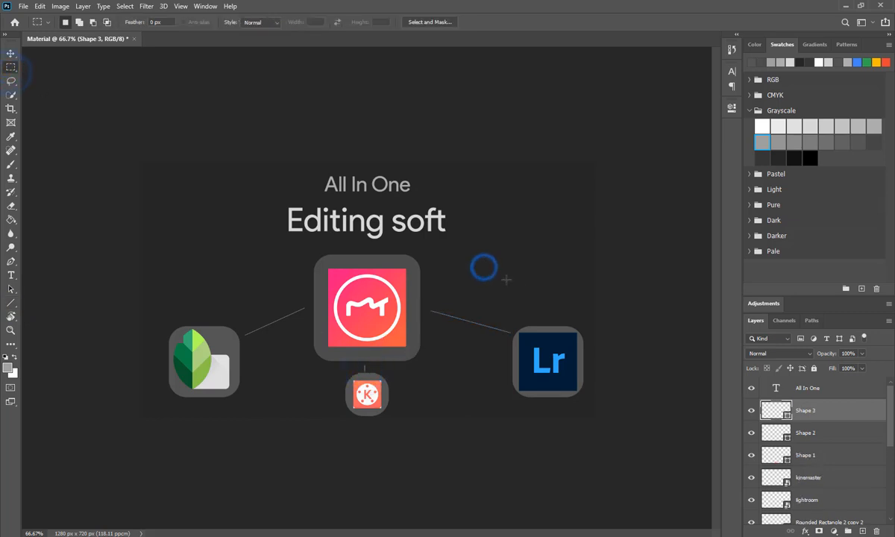
key(ctrl+shift+Right)
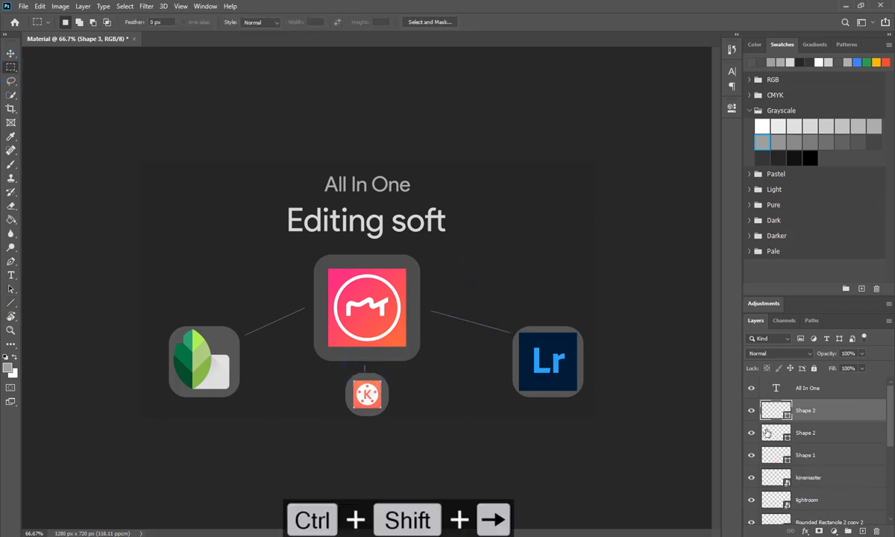
Nudge the short vertical line so it sits centred between the meitu and kinemaster squares.
key(ctrl+Left)
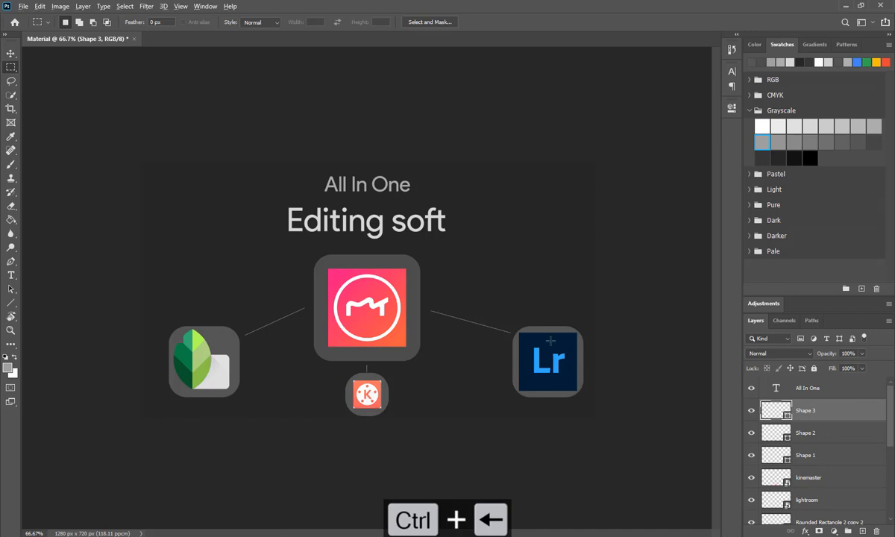
scroll(448, 298, down, 2)
scroll(448, 298, up, 3)
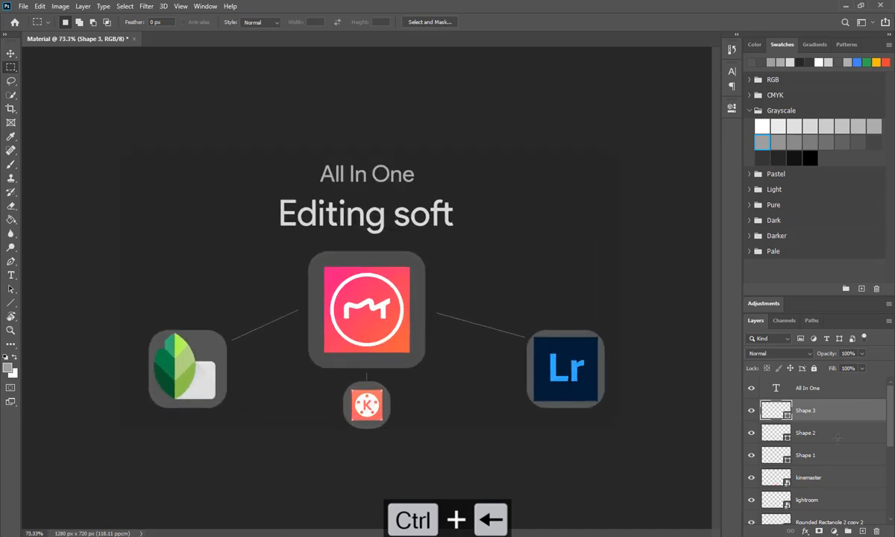
Toggle the visibility of the grey rounded square layers to identify the one behind the meitu logo.
scroll(845, 445, down, 5)
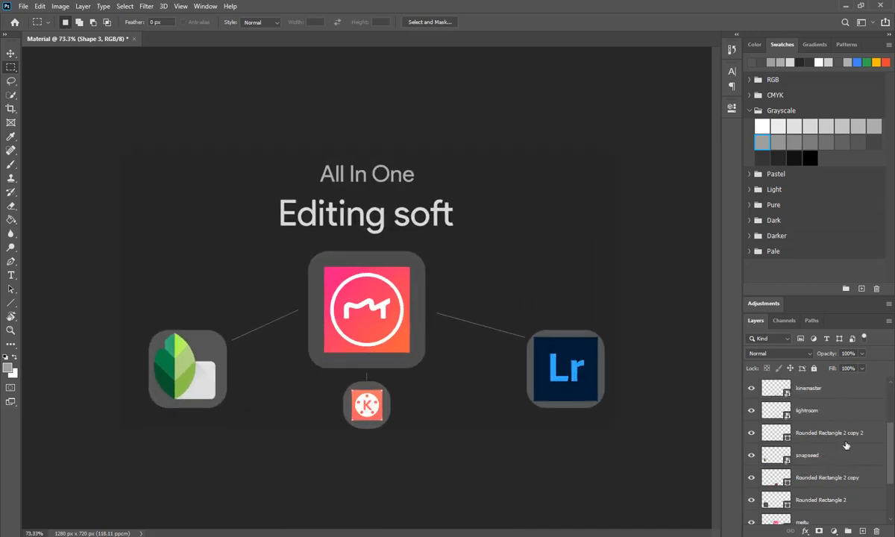
click(752, 455)
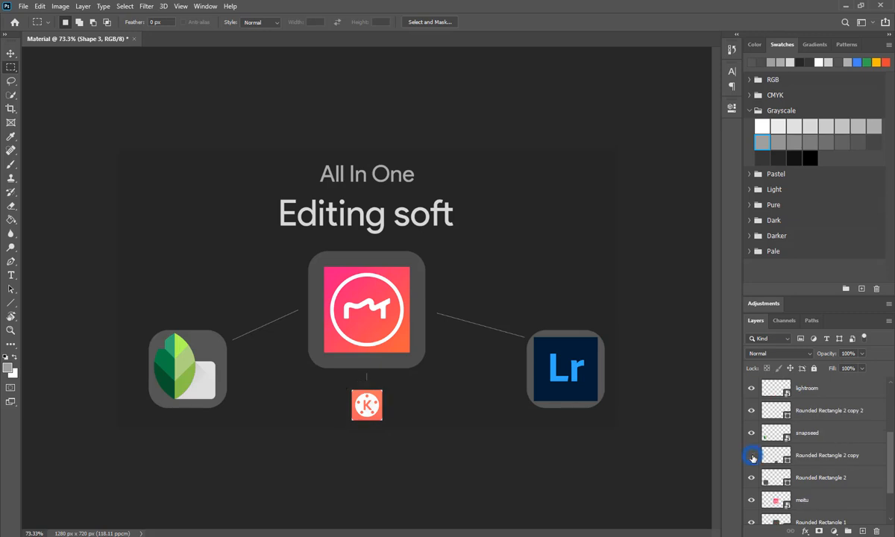
click(751, 455)
click(751, 477)
click(751, 482)
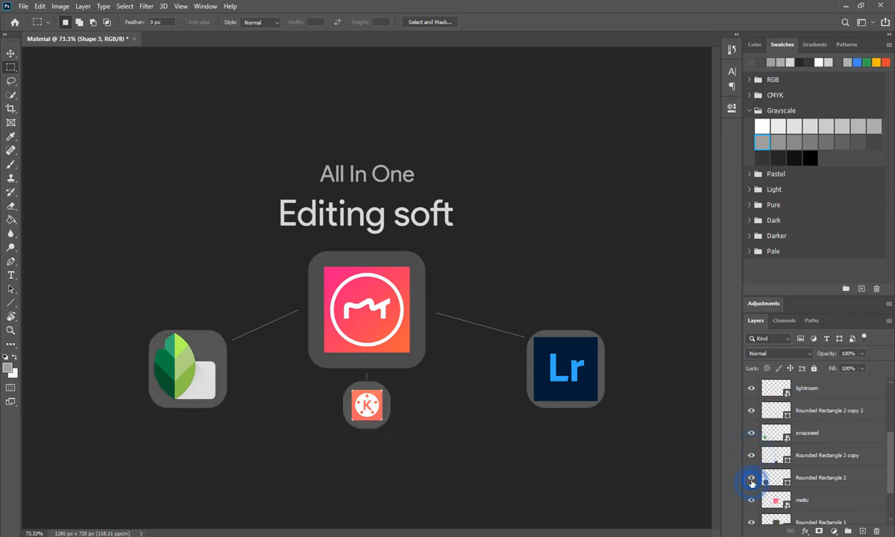
scroll(751, 483, down, 1)
click(751, 498)
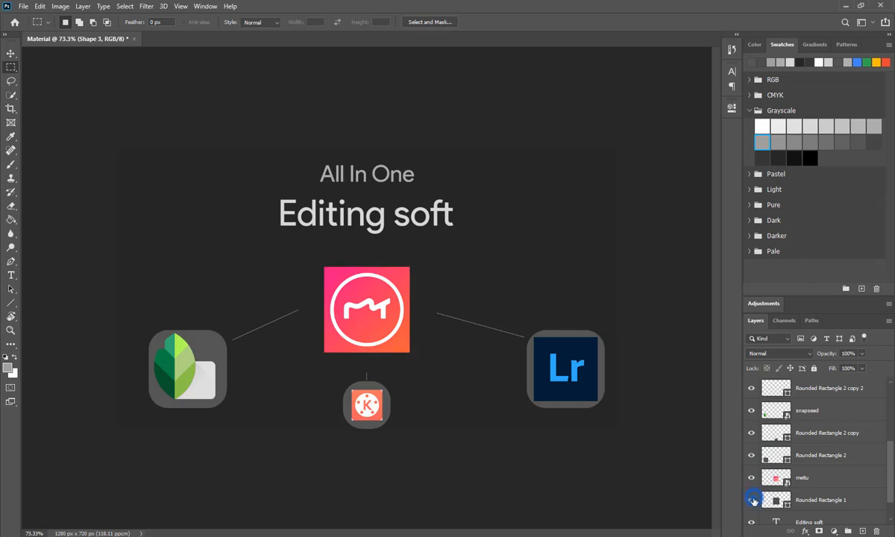
click(752, 498)
Add a black Multiply Drop Shadow to Rounded Rectangle 1 with 31% opacity, 45° angle, 27 px distance, 0% spread and 16 px size.
right_click(813, 499)
click(791, 69)
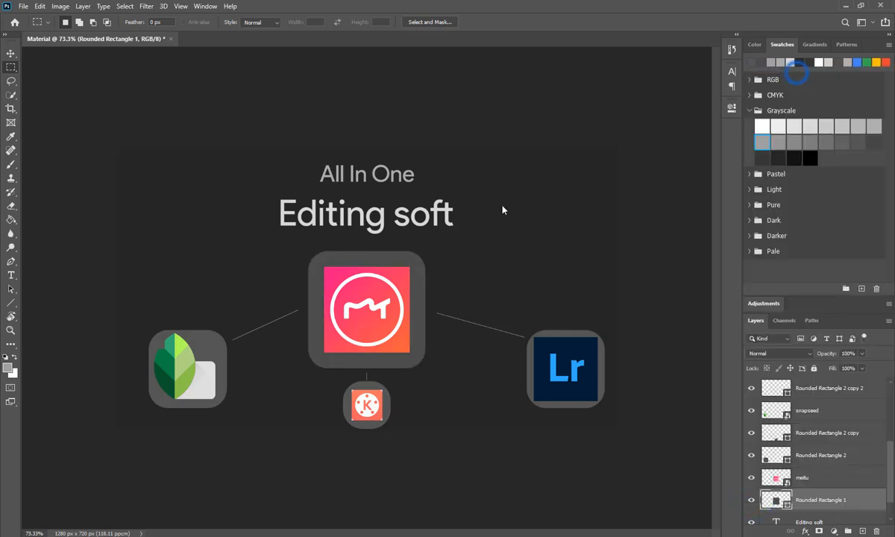
drag(269, 155, 728, 161)
click(495, 348)
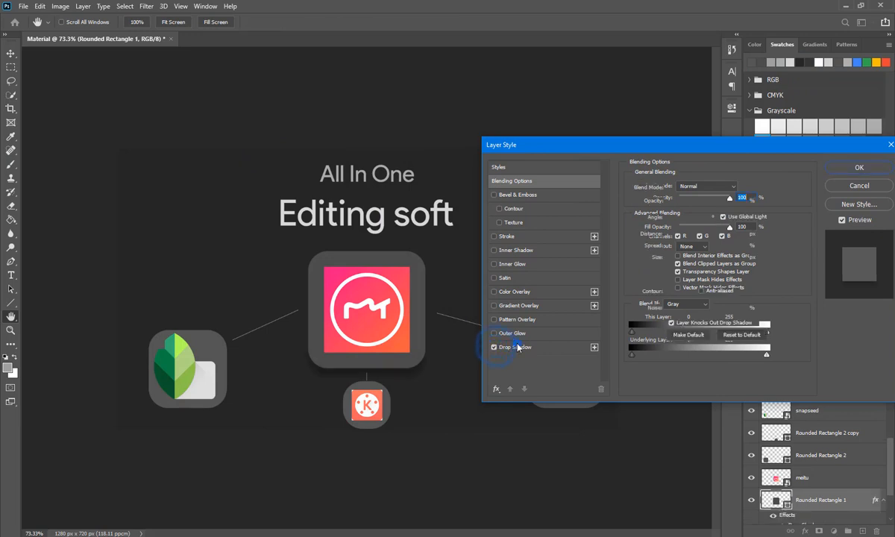
drag(676, 216, 686, 238)
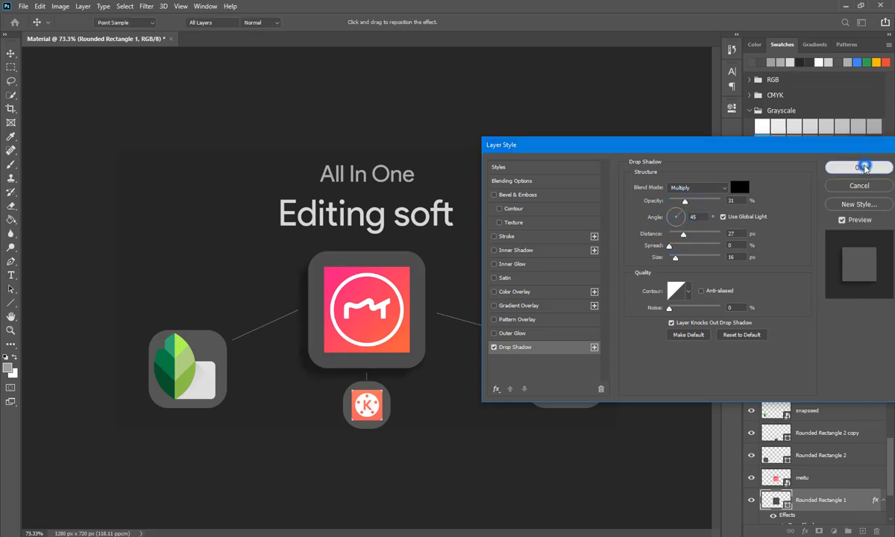
click(859, 167)
Add a Drop Shadow with the current shadow settings to Rounded Rectangle 2, the grey square behind snapseed.
scroll(838, 455, down, 2)
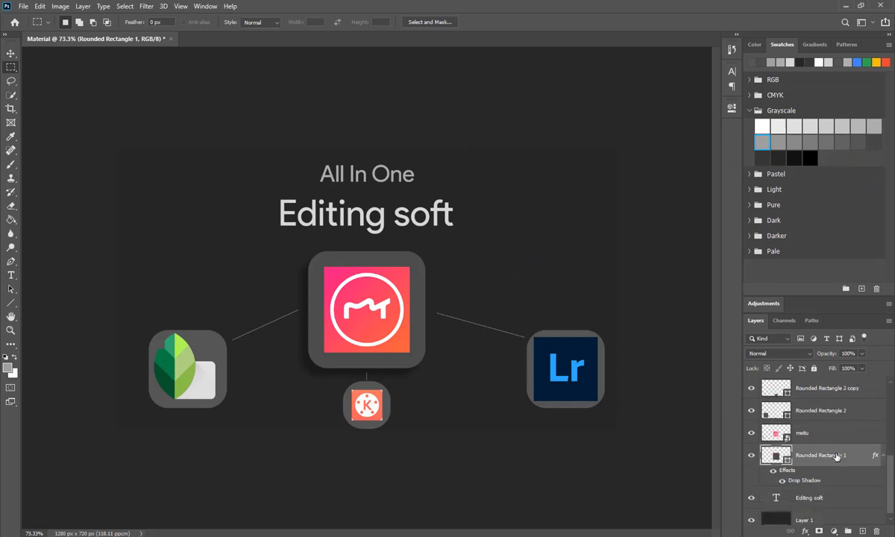
scroll(836, 457, up, 4)
click(792, 491)
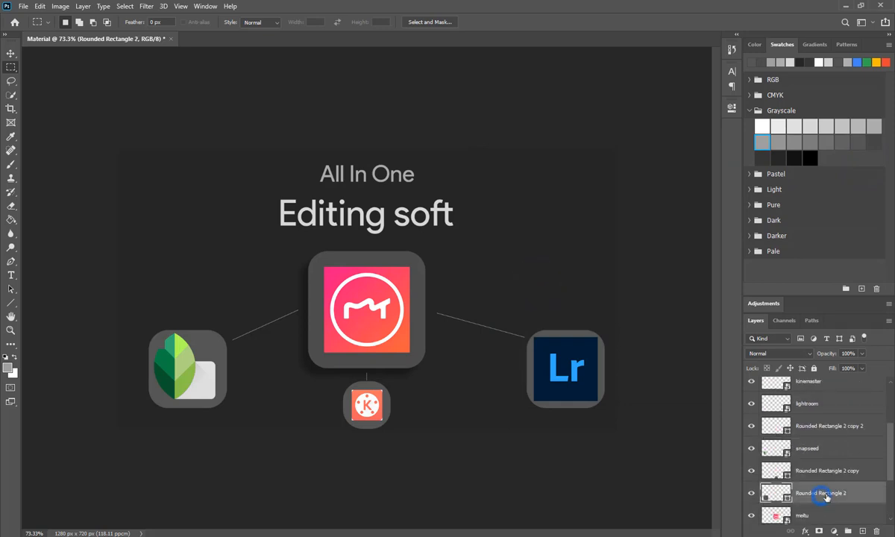
right_click(792, 490)
click(794, 58)
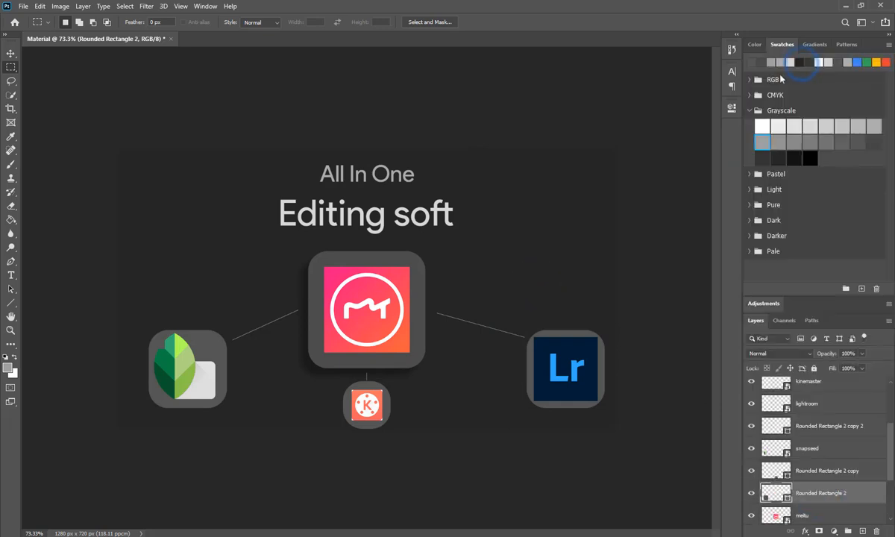
click(486, 349)
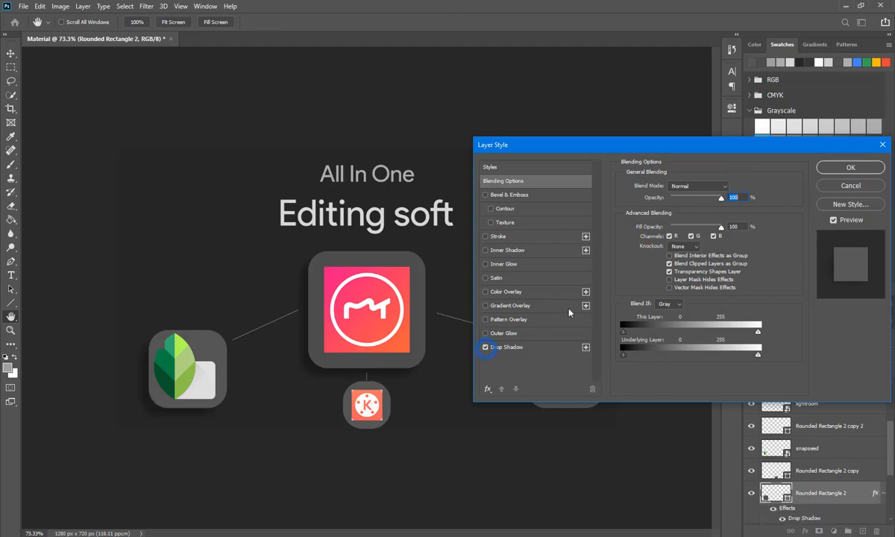
click(850, 167)
Add a Drop Shadow with the same settings to Rounded Rectangle 2 copy, the small square behind kinemaster.
click(823, 473)
right_click(823, 473)
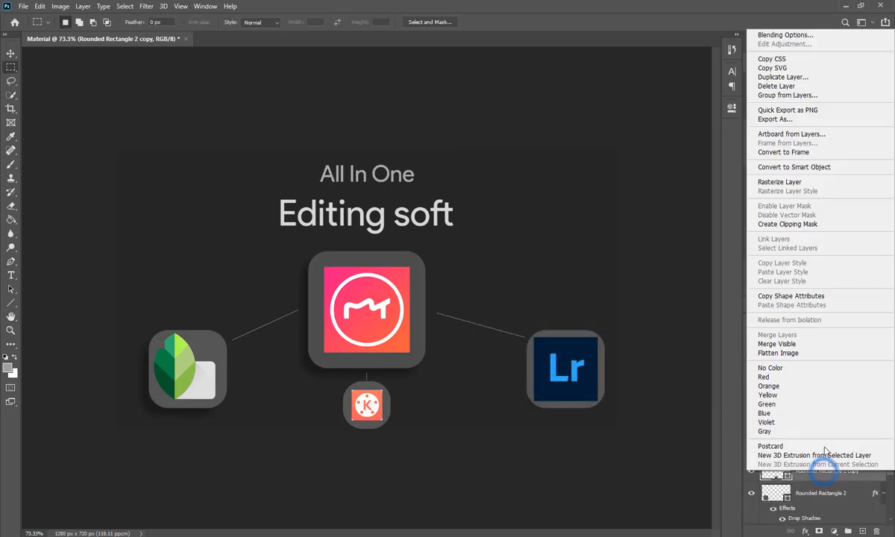
click(812, 29)
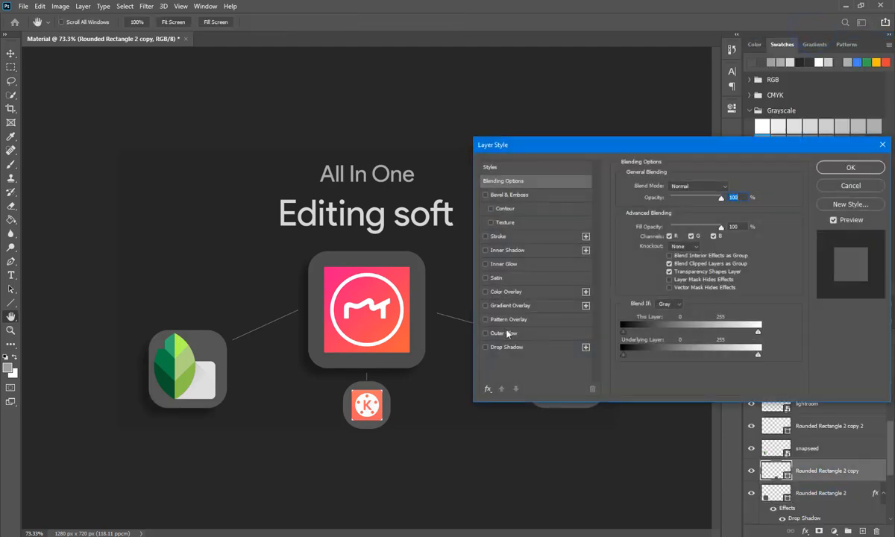
click(485, 347)
click(844, 169)
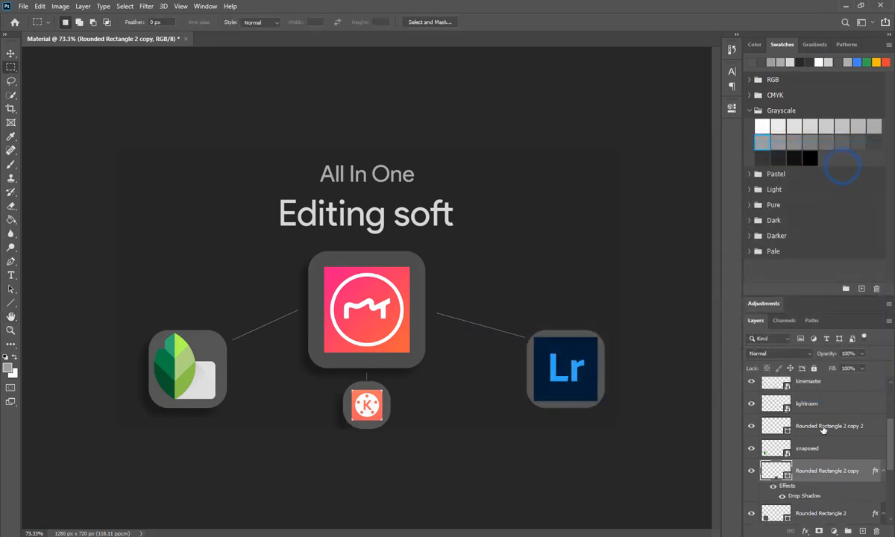
Add a Drop Shadow with the same settings to Rounded Rectangle 2 copy 2, the grey square behind lightroom.
click(807, 427)
right_click(806, 428)
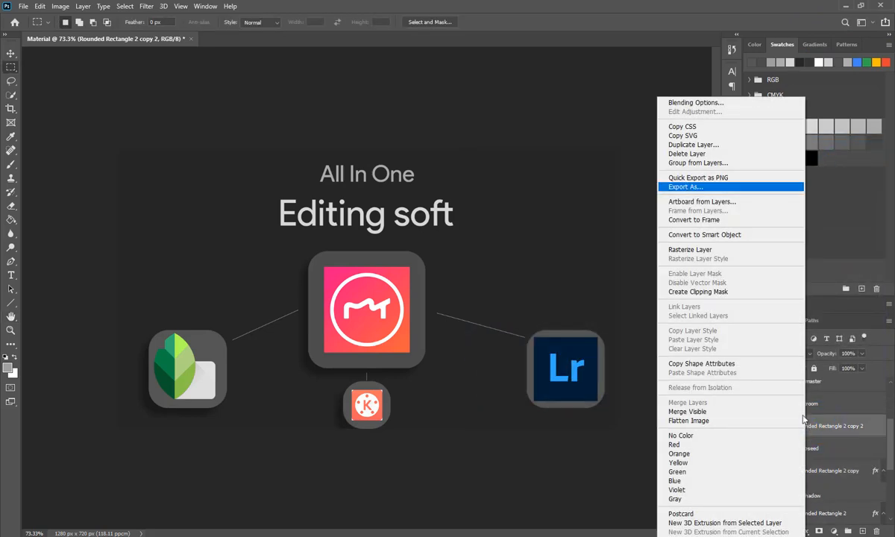
click(703, 105)
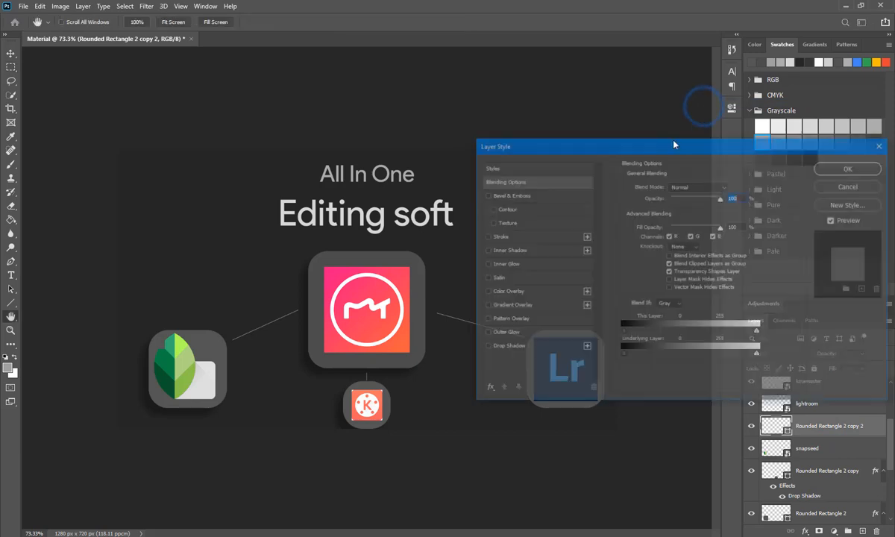
click(486, 347)
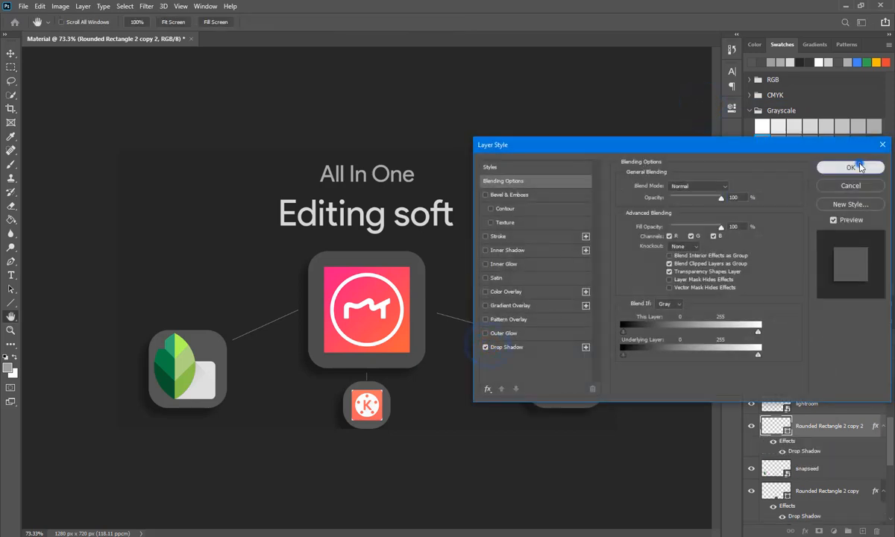
click(858, 166)
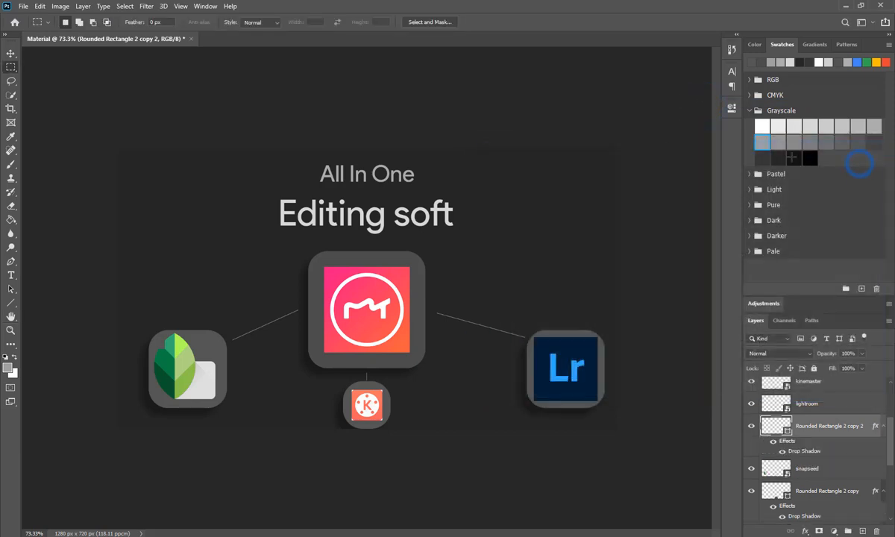
Add the text "powered by Cinehack" to the right of the Editing soft title and set its size to 4.01 pt.
click(10, 81)
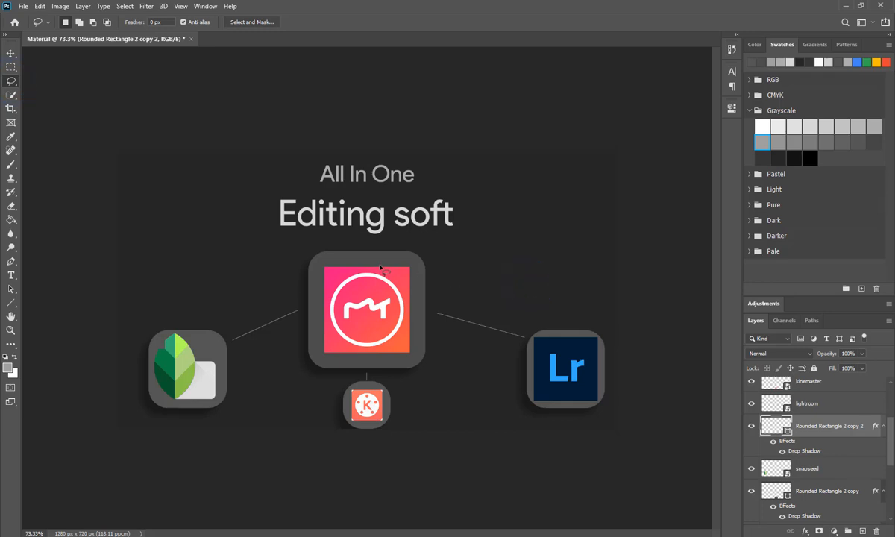
key(t)
click(493, 199)
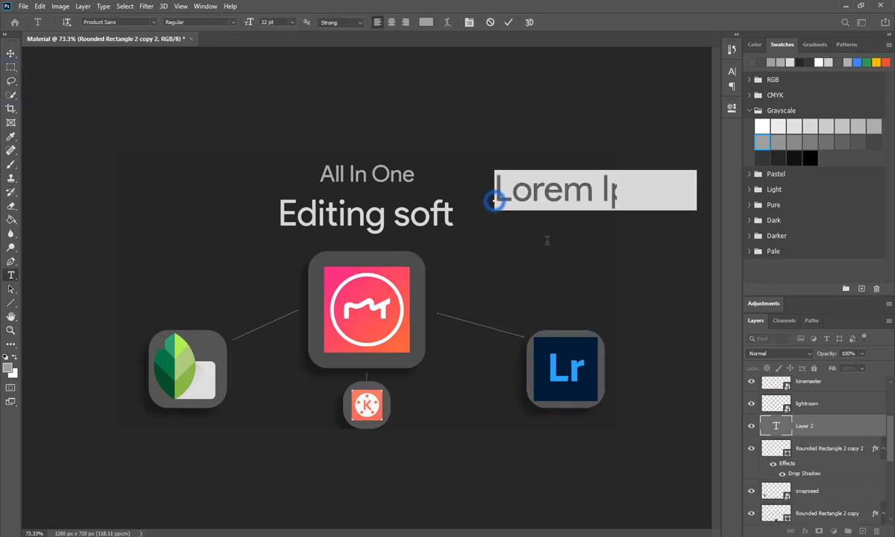
text(powered)
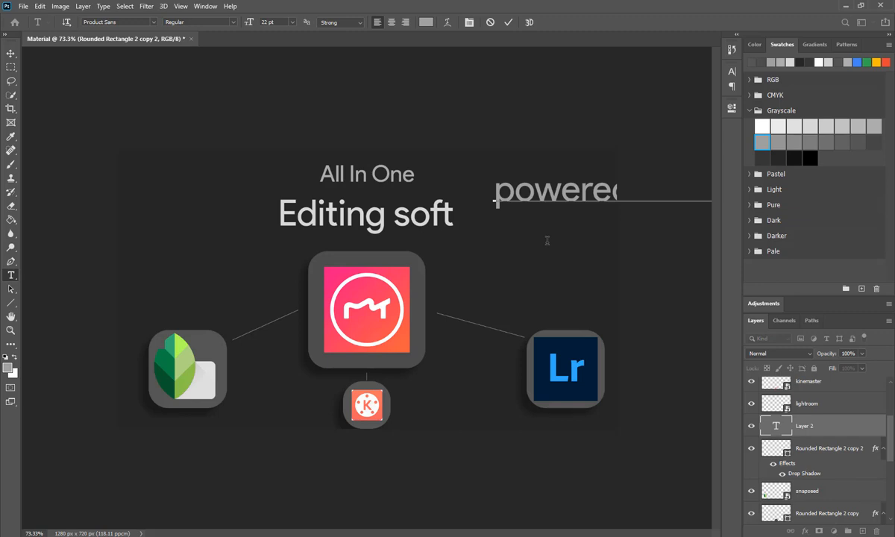
click(507, 23)
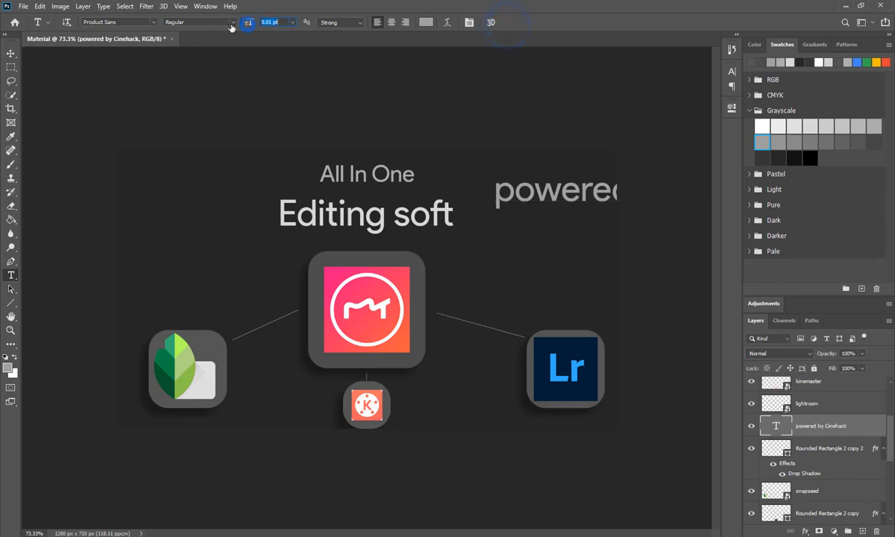
drag(231, 27, 250, 23)
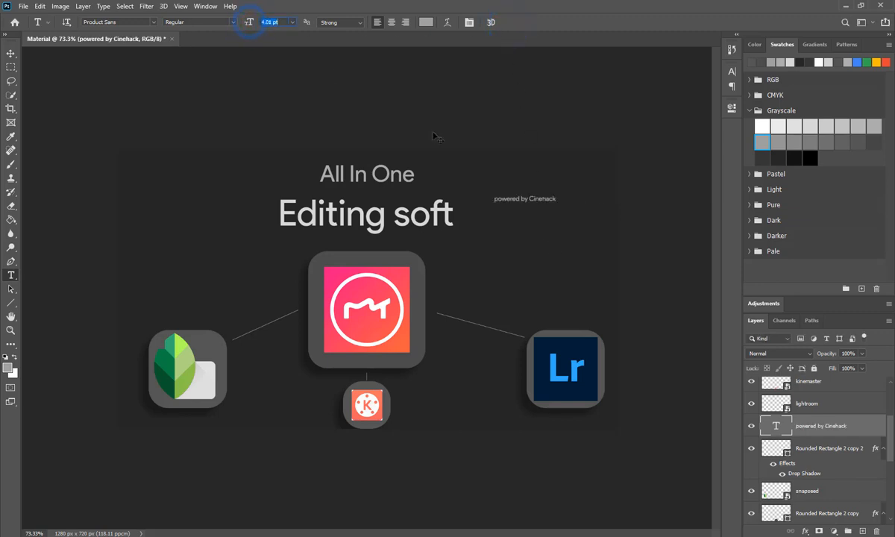
Dismiss the Windows restart reminder and try to move the "powered by Cinehack" text toward the canvas's upper-right corner.
drag(544, 199, 592, 169)
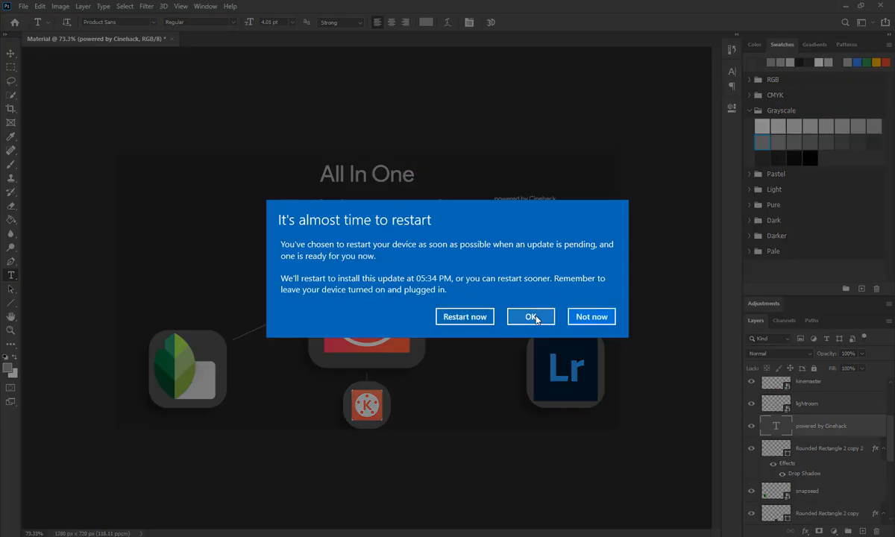
click(531, 316)
click(10, 67)
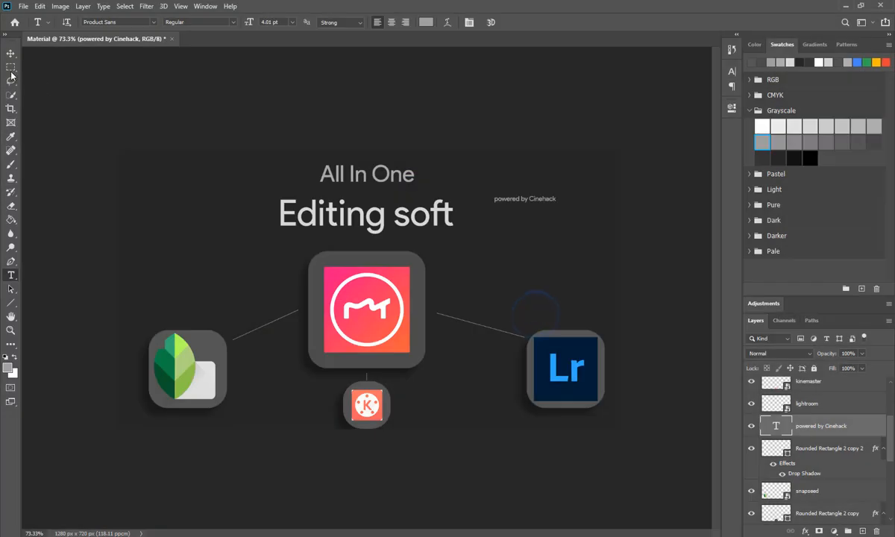